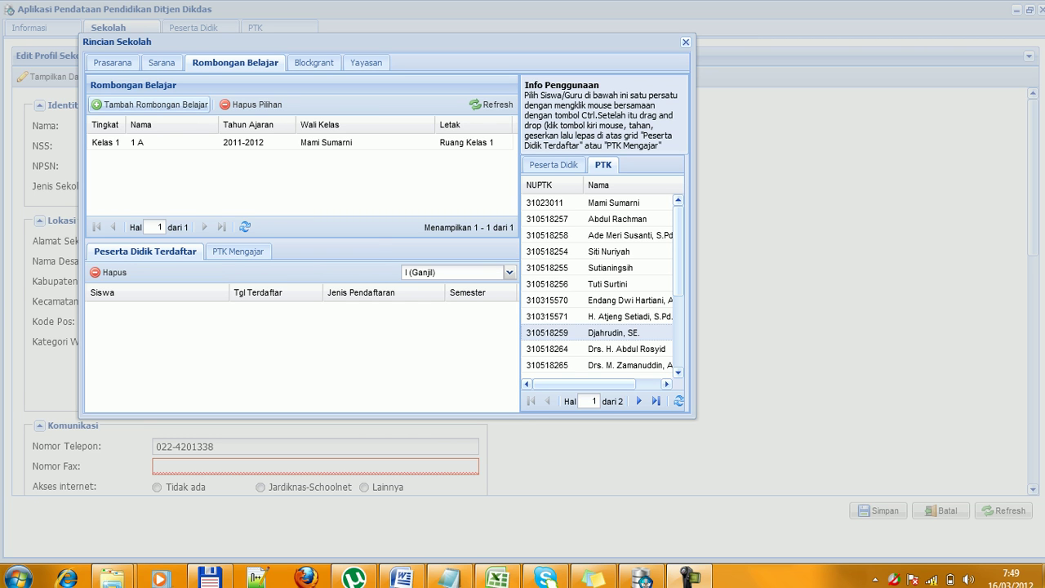
# Add a new Rombongan Belajar with Tingkat Kelas 2, name 2 A and Tahun Ajaran 2011-2012.
pyautogui.click(149, 105)
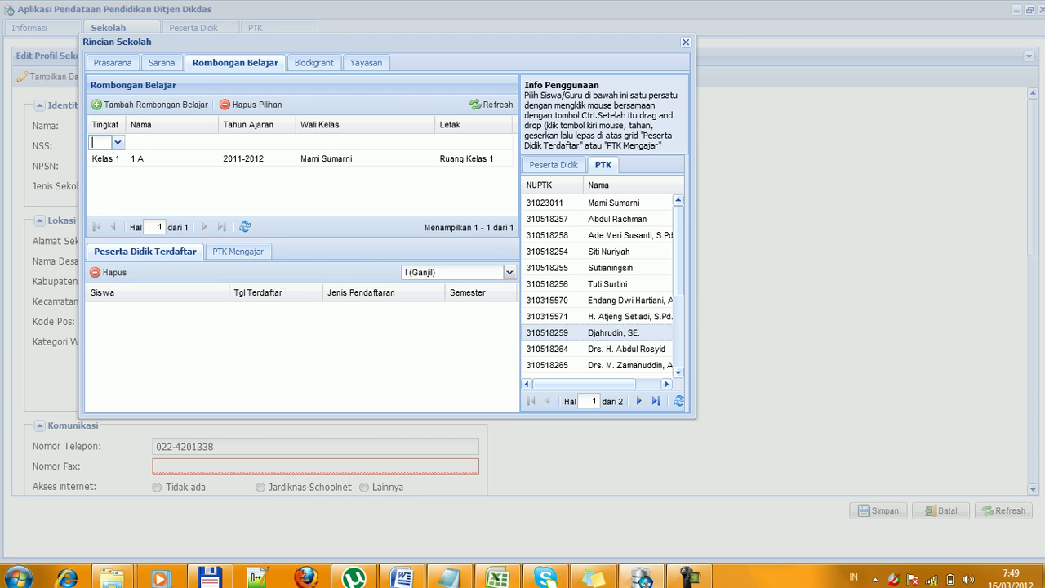
pyautogui.click(118, 143)
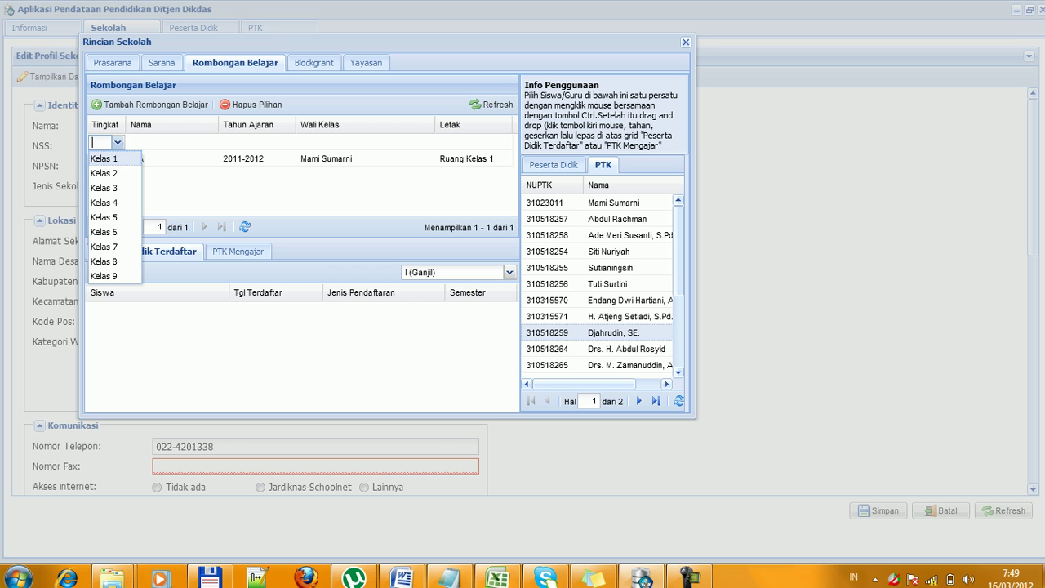
pyautogui.press('Down')
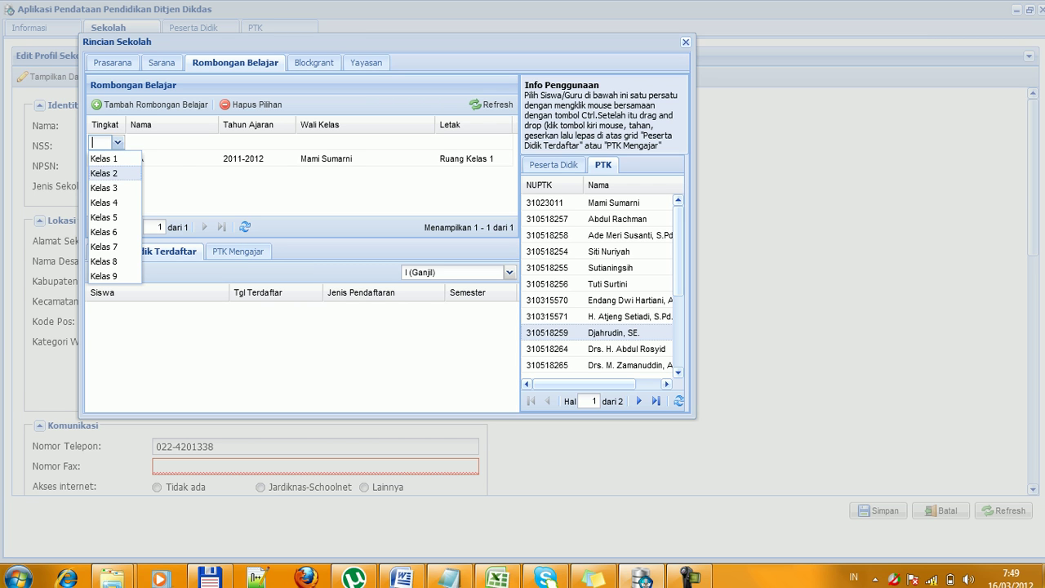
pyautogui.press('Return')
pyautogui.press('Tab')
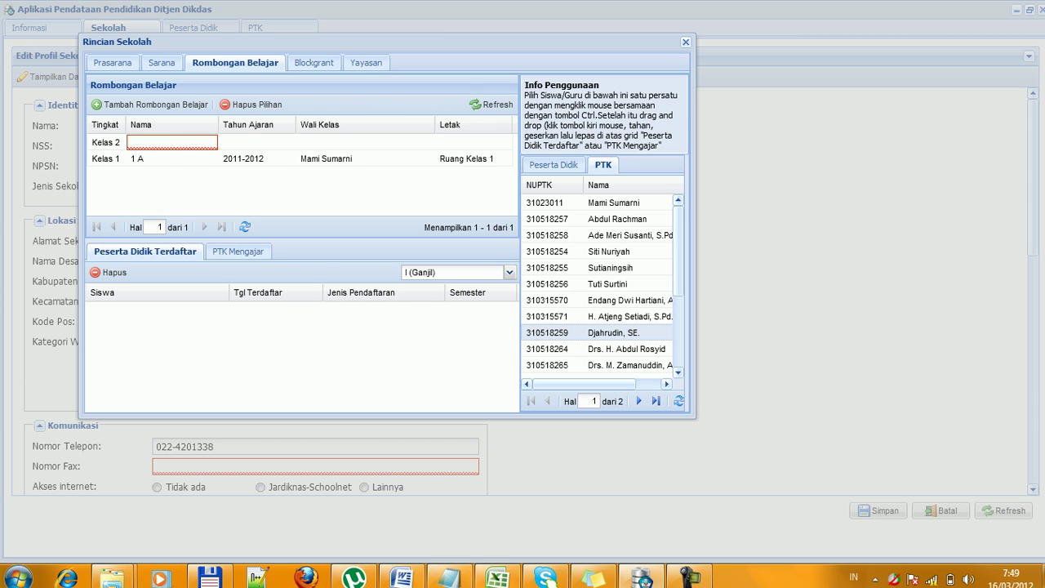
pyautogui.write('2 A')
pyautogui.press('Tab')
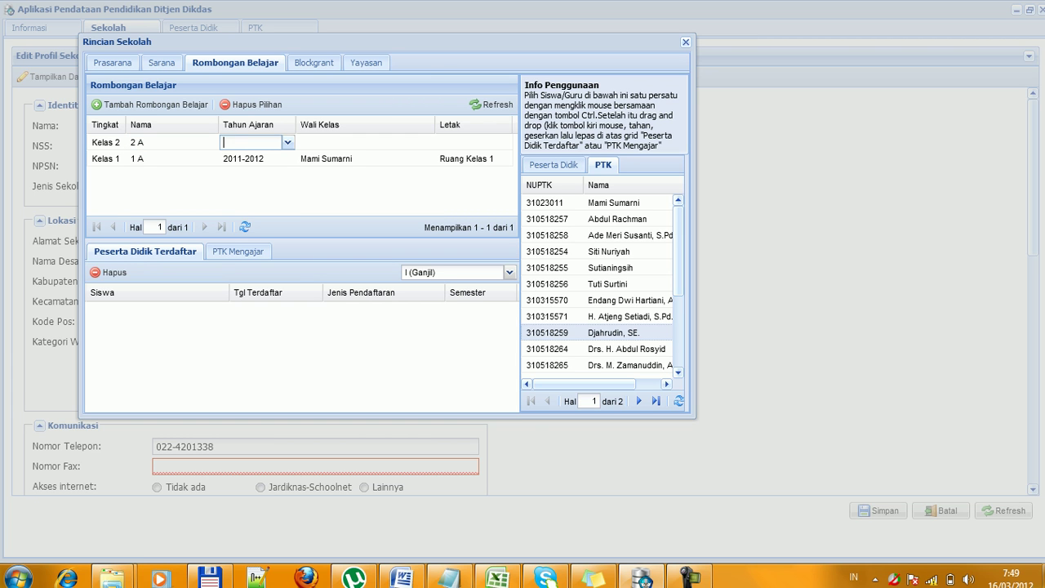
pyautogui.click(287, 142)
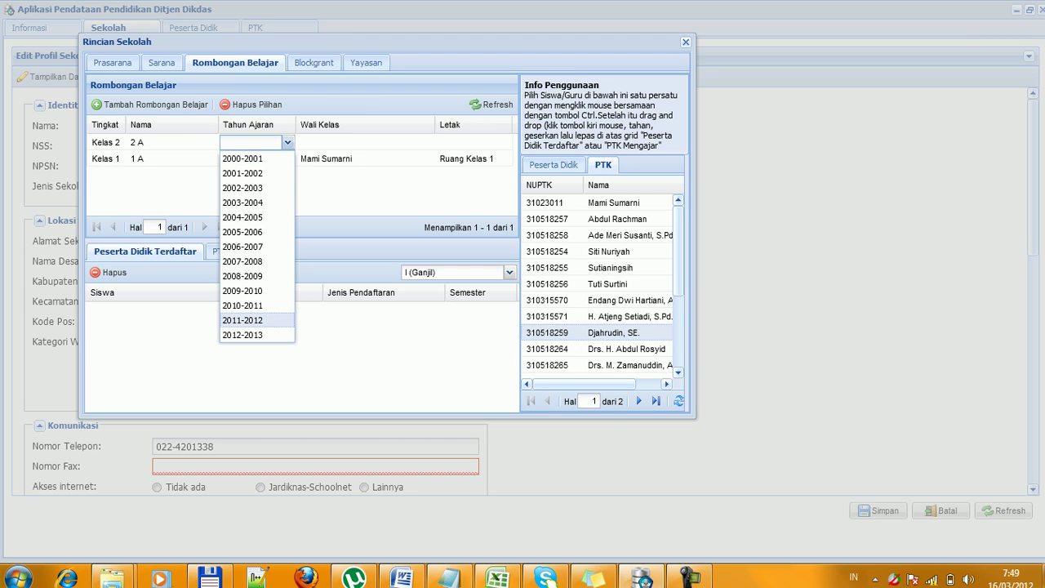
pyautogui.press('Return')
pyautogui.press('Tab')
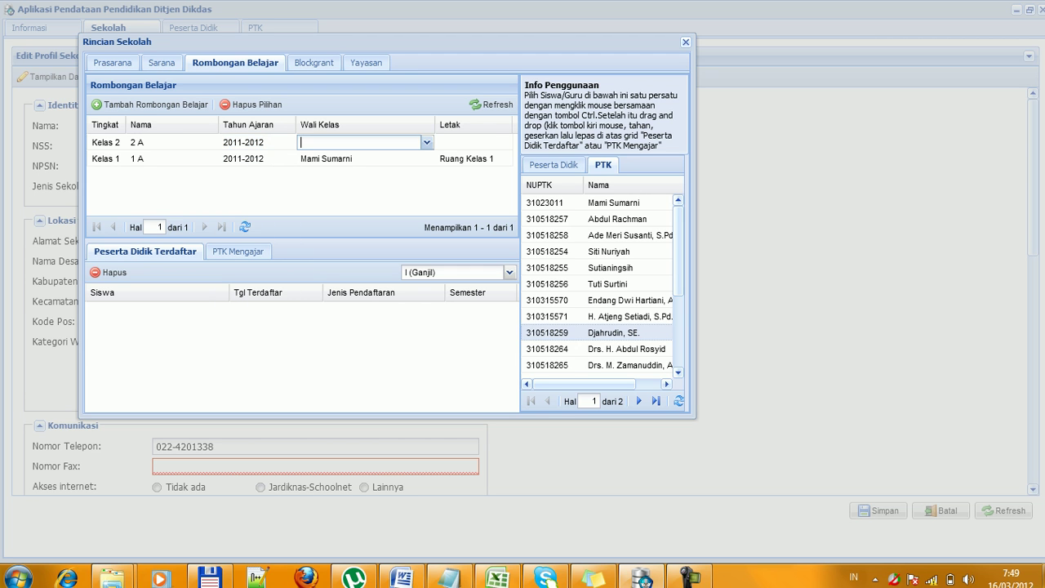
# Assign the twelfth listed teacher as Wali Kelas of class 2 A and set its Letak to Ruang Kelas 2.
pyautogui.press('Down')
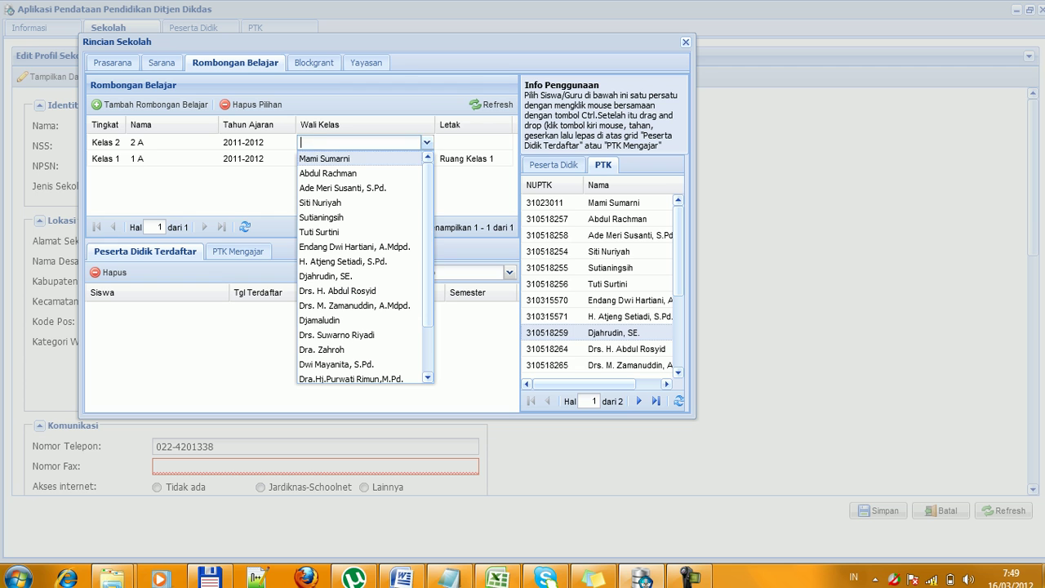
pyautogui.press('Down')
pyautogui.moveTo(427, 245); pyautogui.dragTo(427, 286)
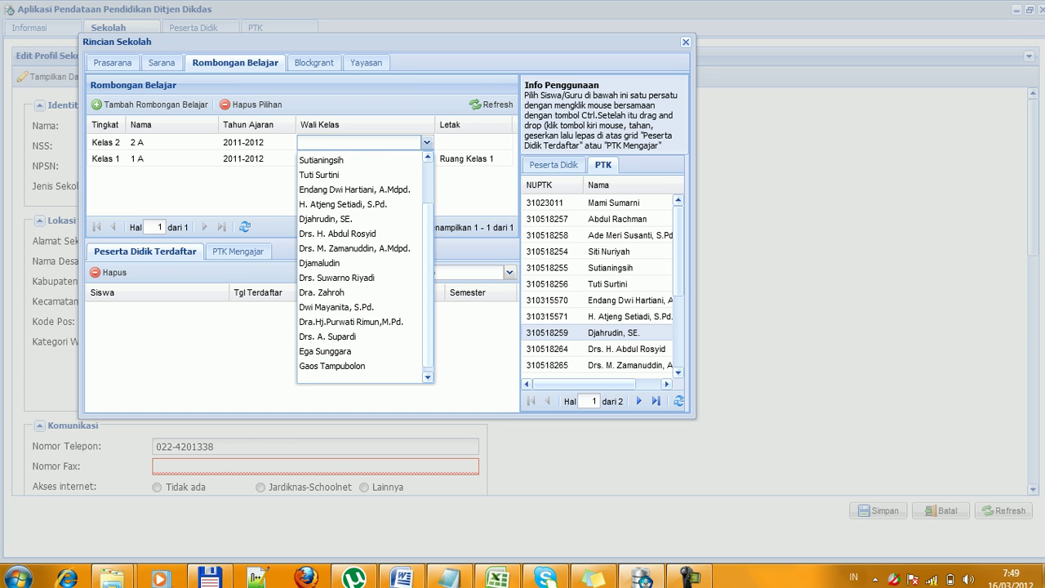
pyautogui.click(359, 263)
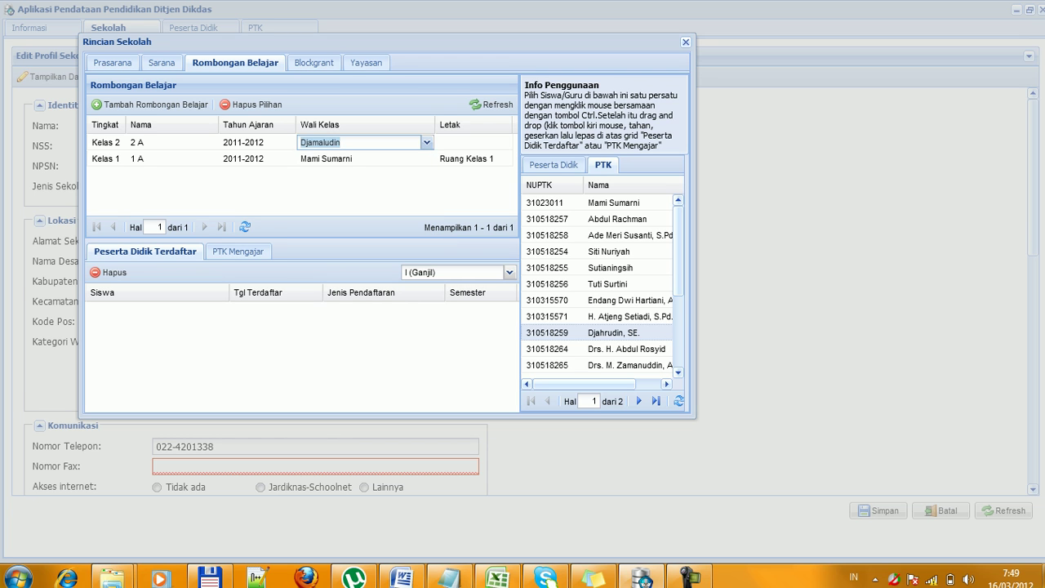
pyautogui.click(468, 142)
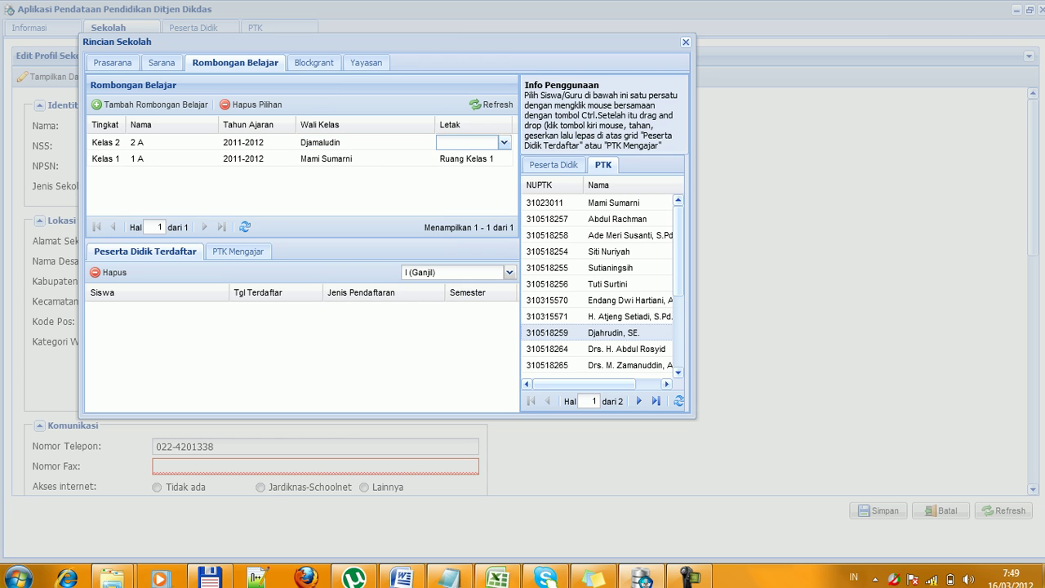
pyautogui.click(504, 142)
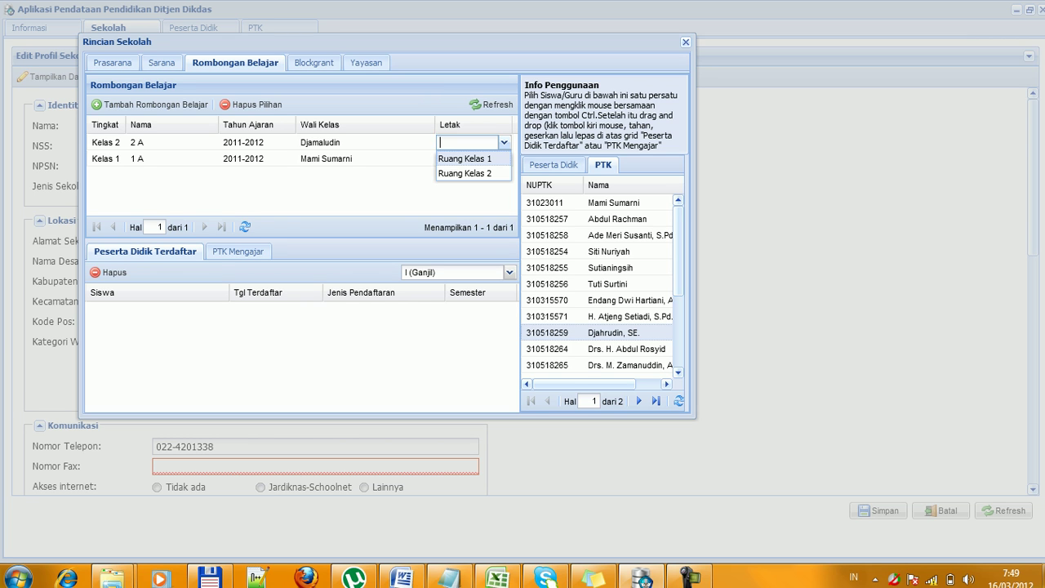
pyautogui.click(465, 173)
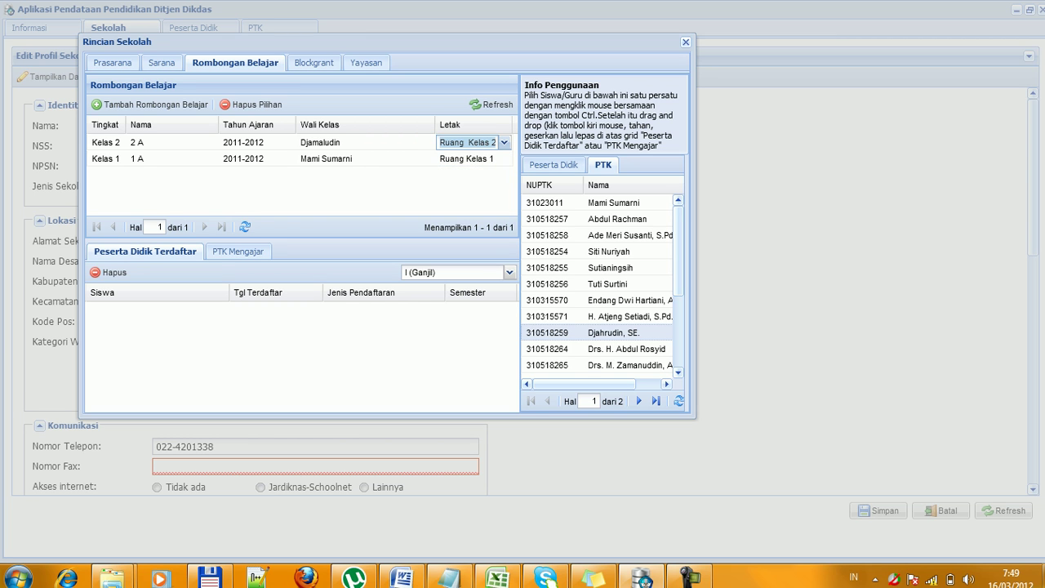
pyautogui.press('Return')
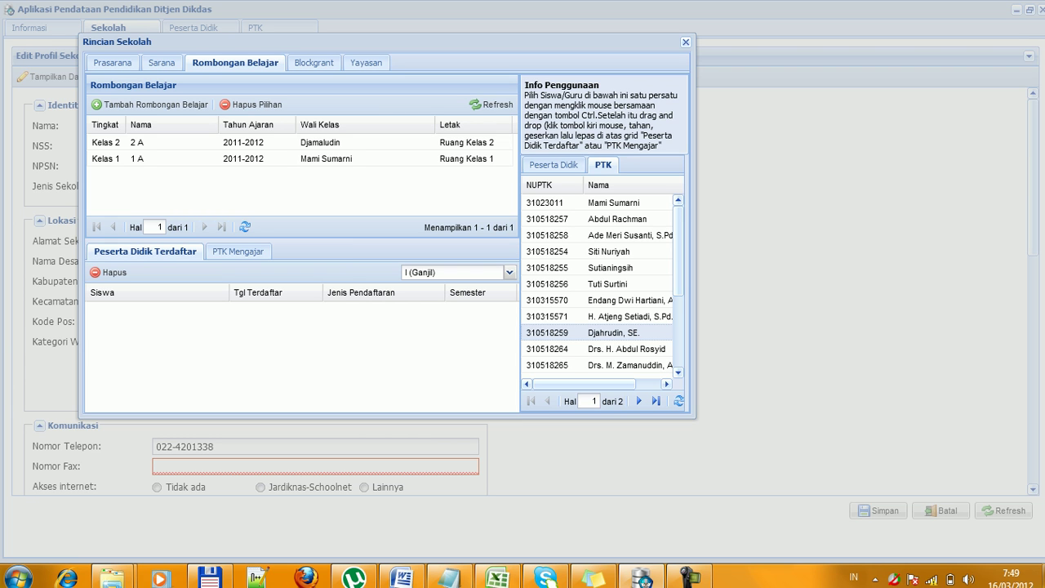
# Start registering both students marked 2 A from the Peserta Didik list in class 2 A.
pyautogui.click(553, 165)
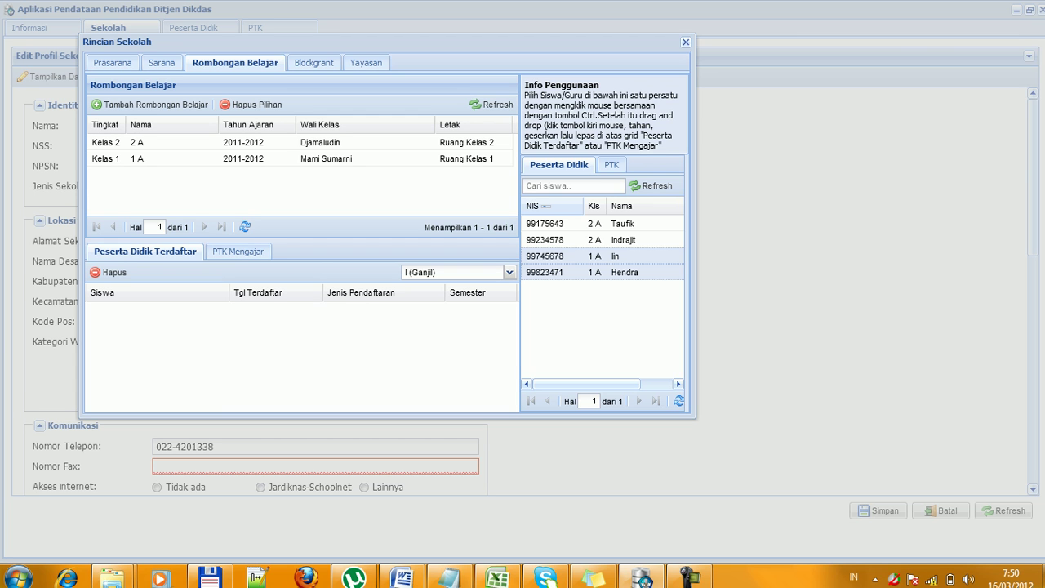
pyautogui.click(299, 159)
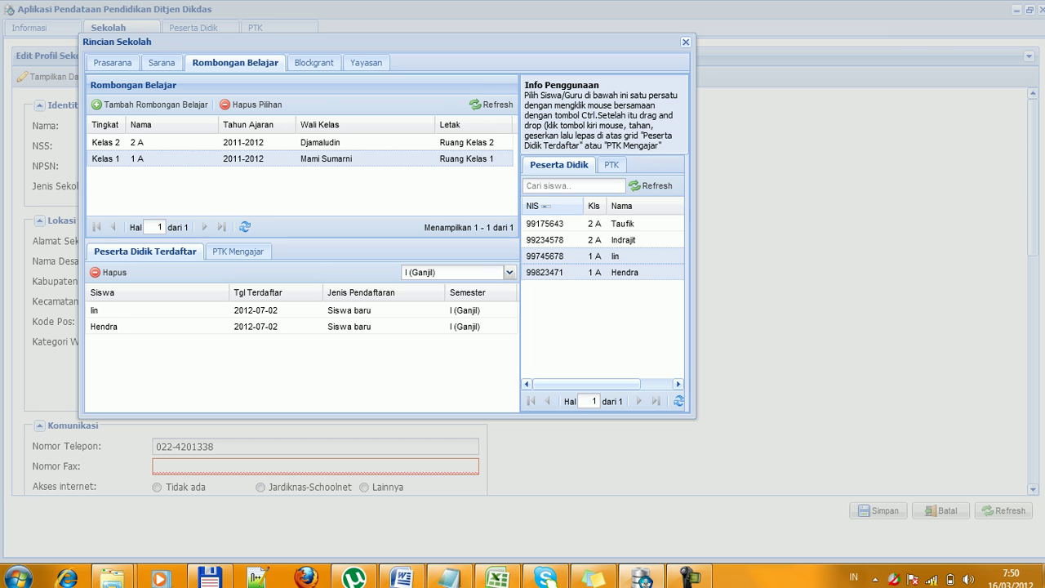
pyautogui.click(299, 142)
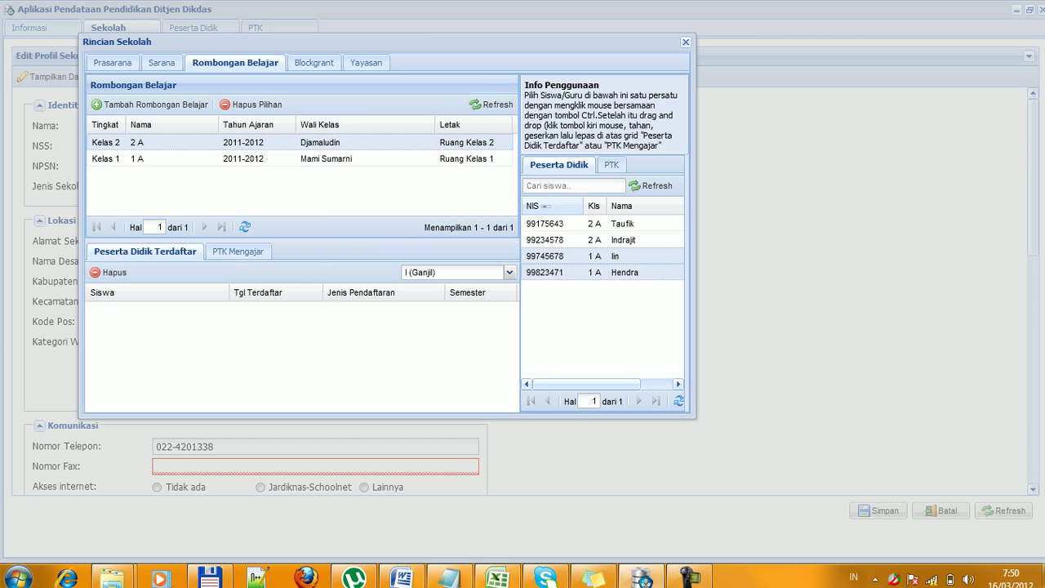
pyautogui.click(602, 223)
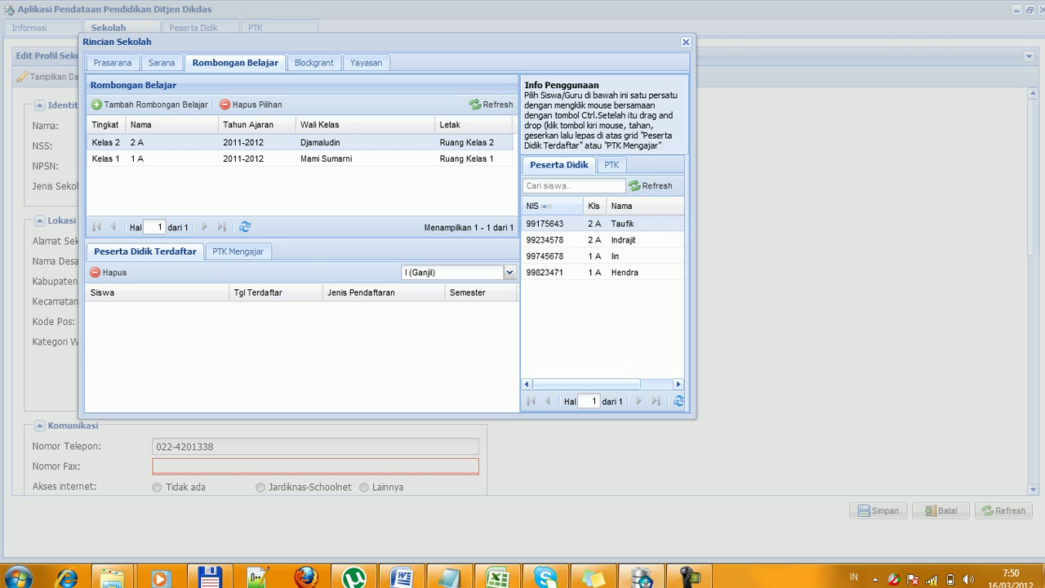
pyautogui.keyDown('ctrl'); pyautogui.click(602, 239); pyautogui.keyUp('ctrl')
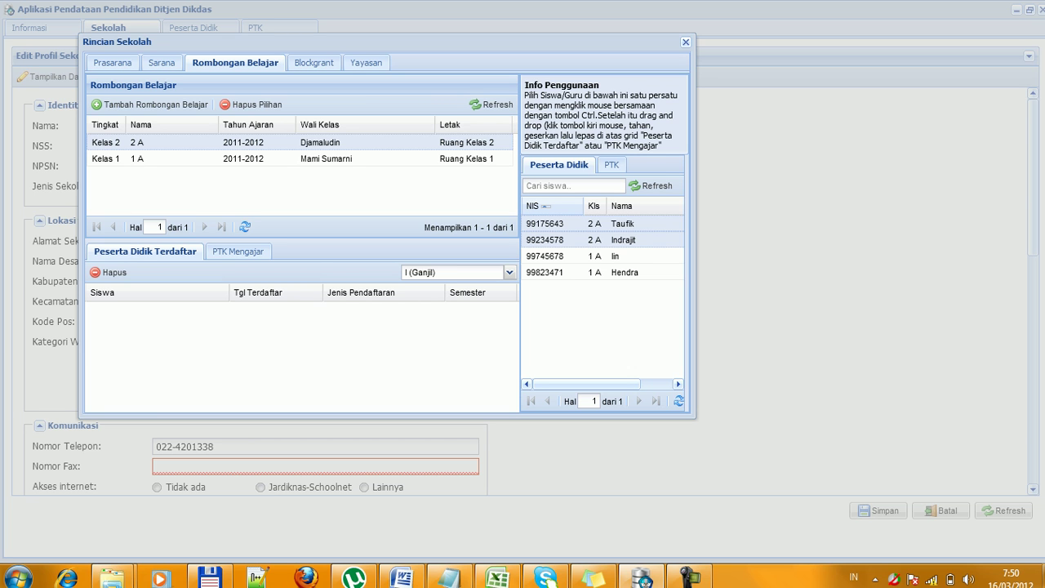
pyautogui.moveTo(571, 239); pyautogui.dragTo(392, 335)
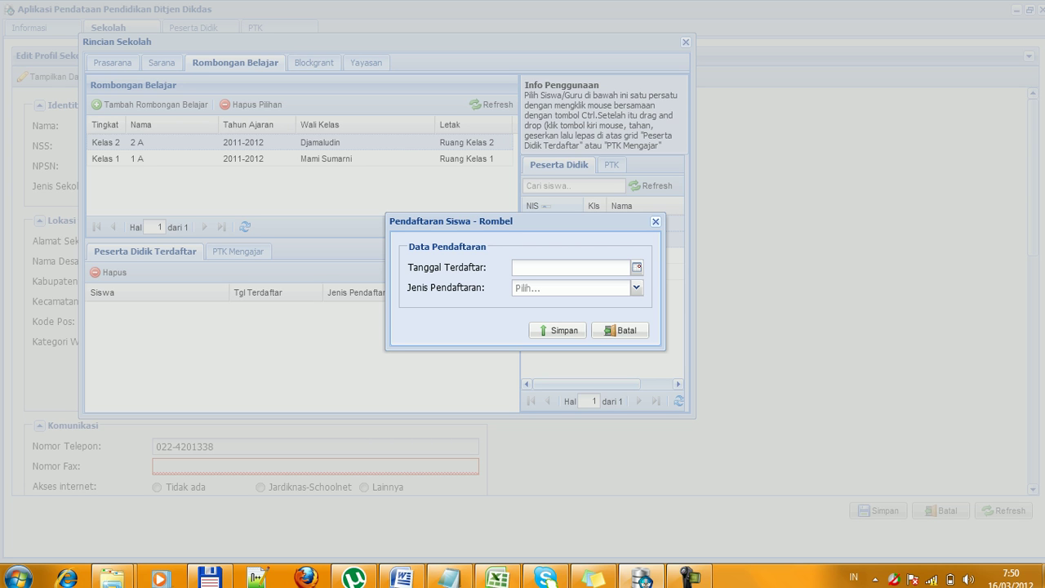
# Set the Tanggal Terdaftar of the student registration to 04/07/2011.
pyautogui.click(637, 267)
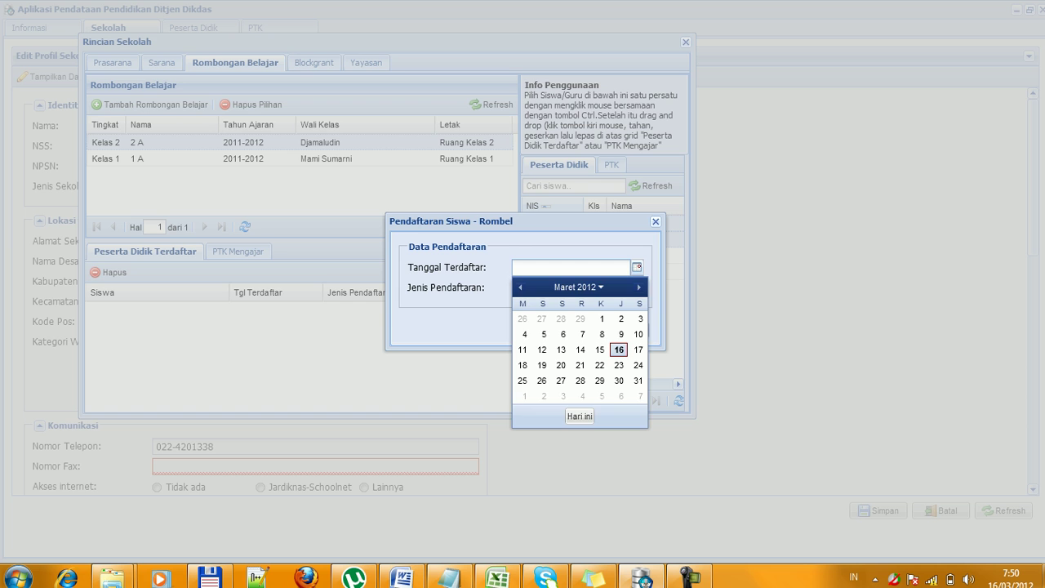
pyautogui.click(565, 286)
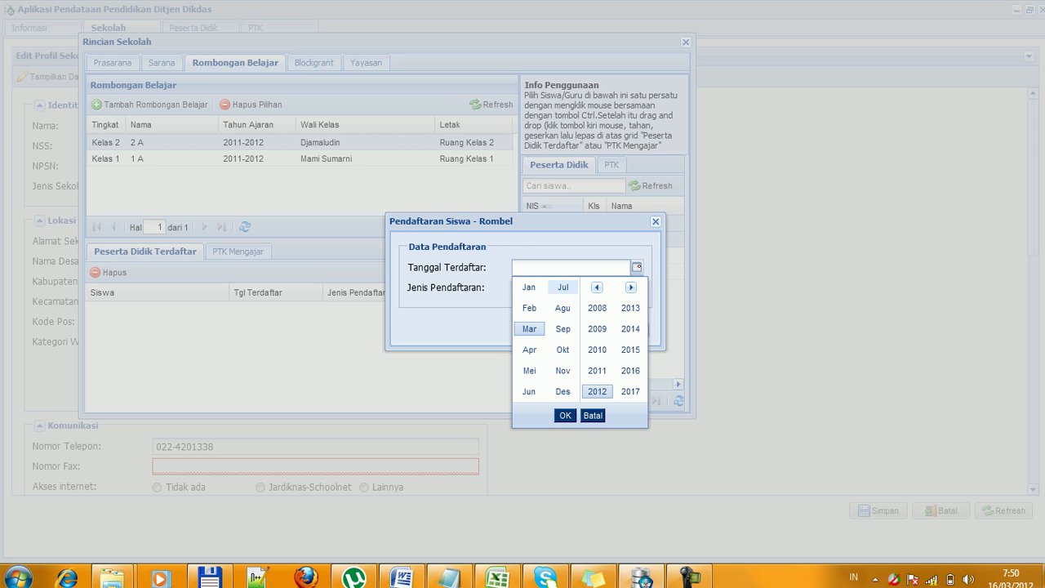
pyautogui.click(563, 286)
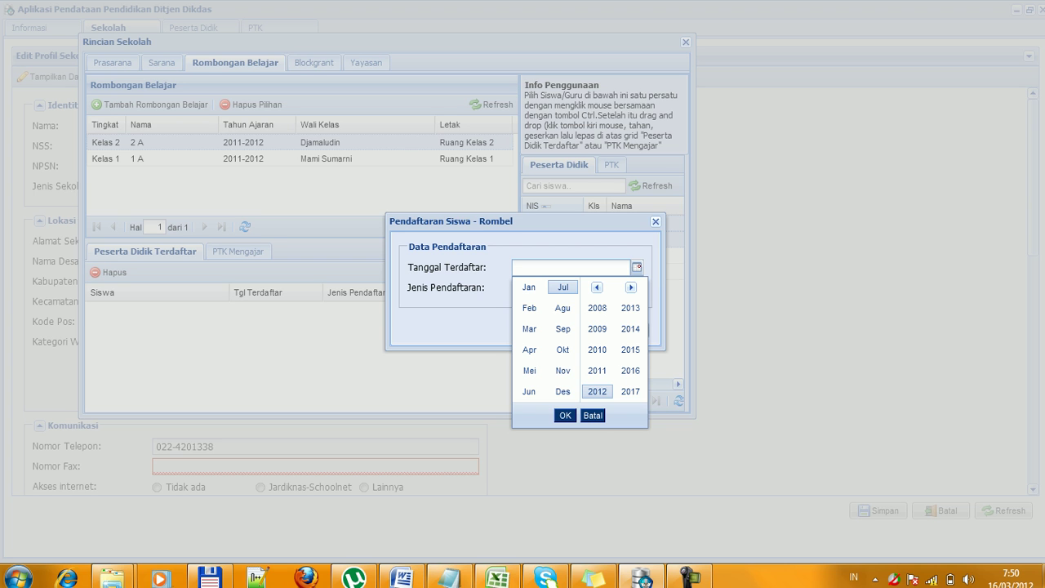
pyautogui.click(597, 371)
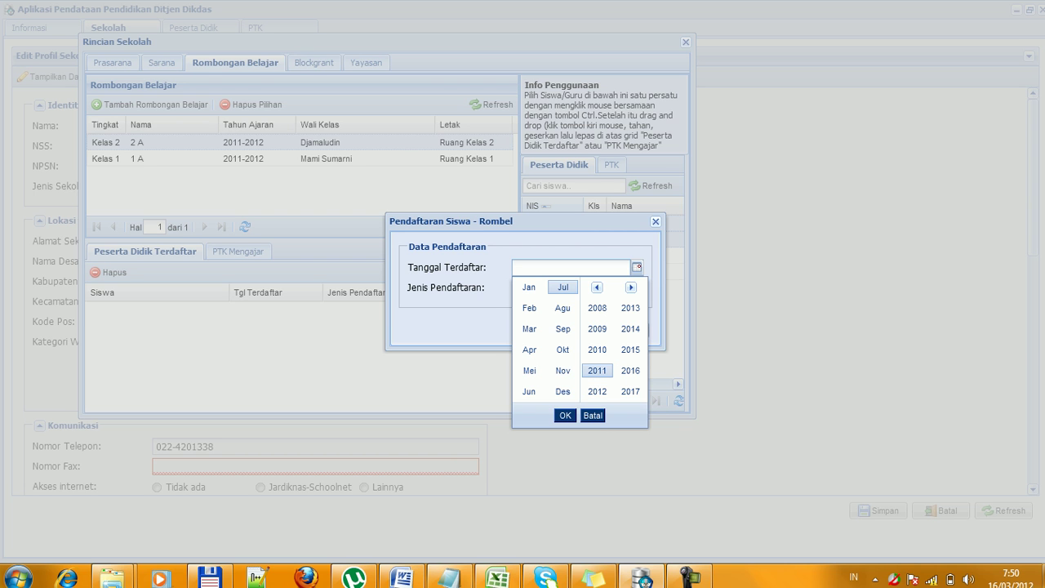
pyautogui.click(564, 415)
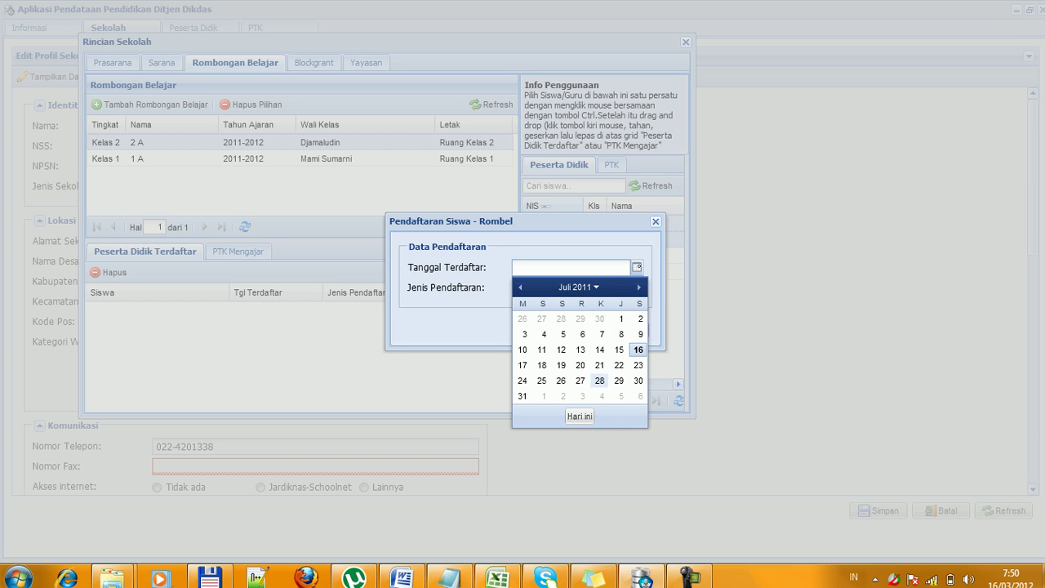
pyautogui.click(544, 334)
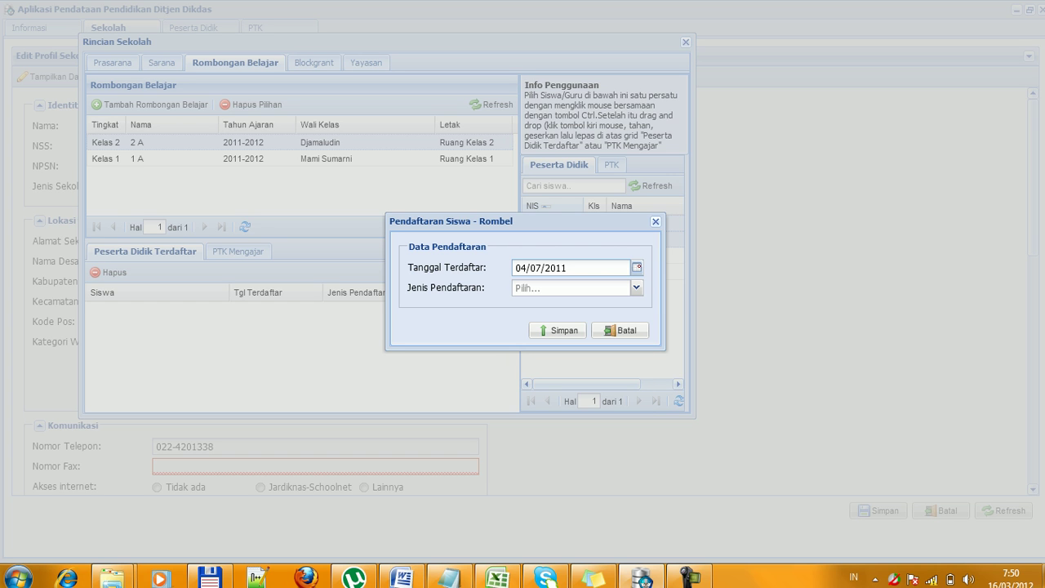
# Set Jenis Pendaftaran to Naik kelas and save the student registration.
pyautogui.click(636, 287)
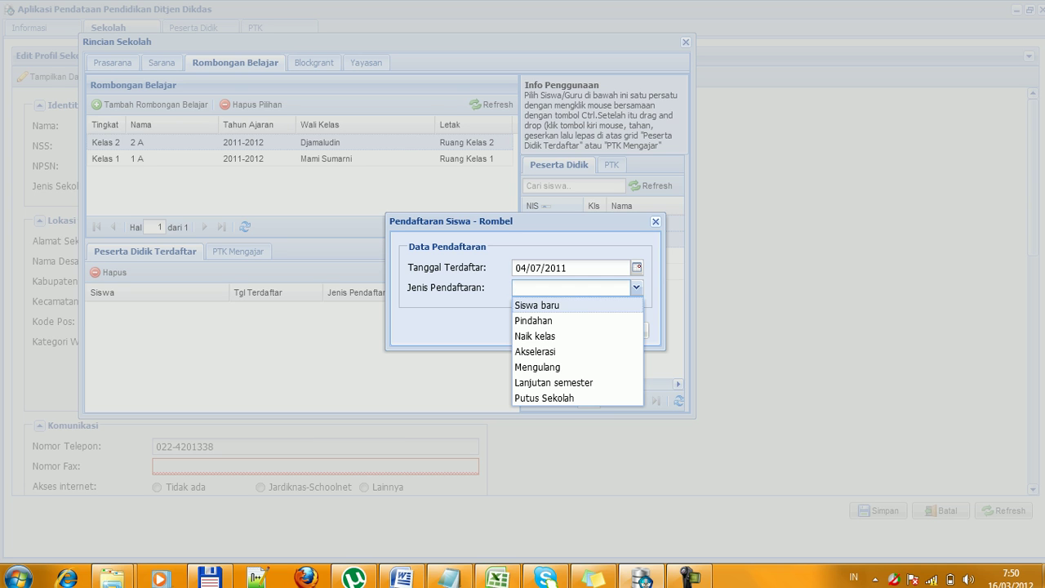
pyautogui.press('Down')
pyautogui.press('Down')
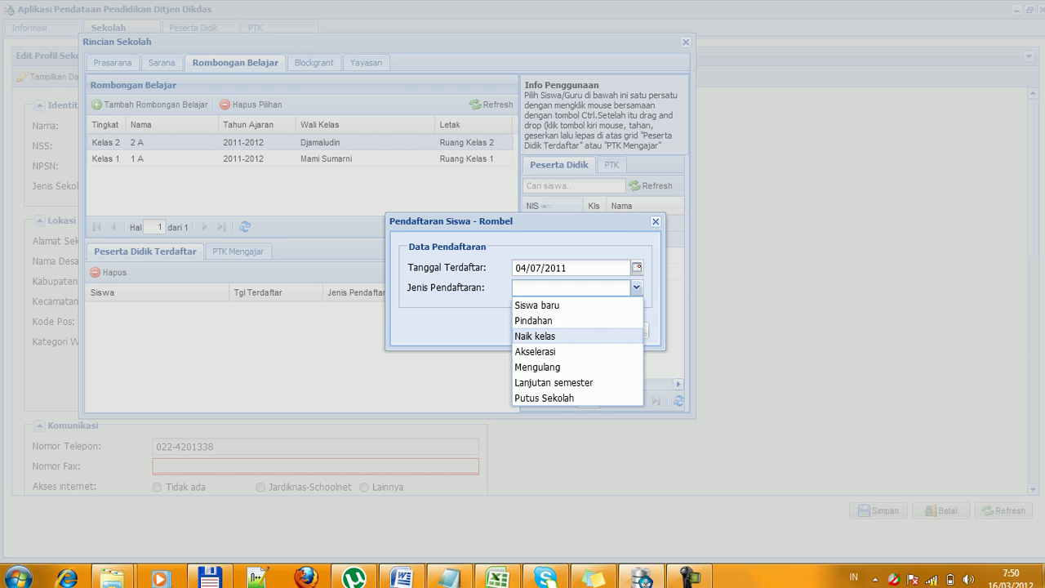
pyautogui.press('Down')
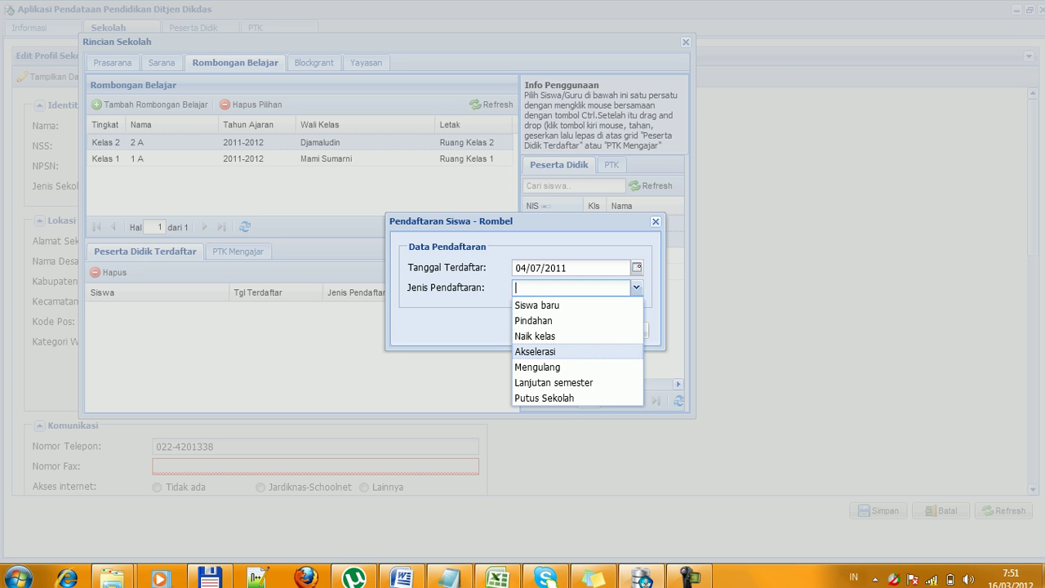
pyautogui.press('Down')
pyautogui.press('Down')
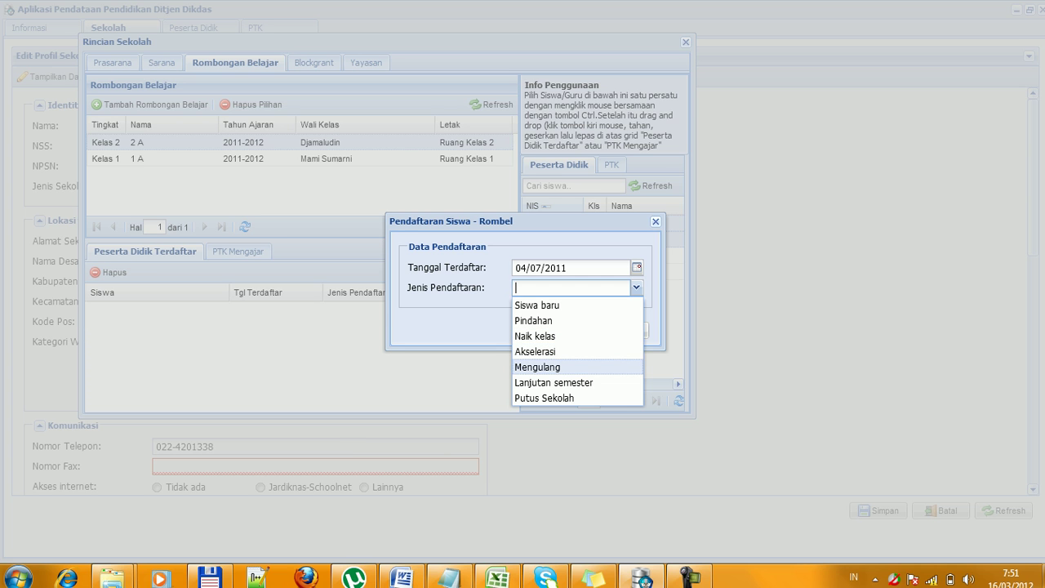
pyautogui.press('Down')
pyautogui.press('Up')
pyautogui.press('Up')
pyautogui.press('Up')
pyautogui.press('Up')
pyautogui.press('Up')
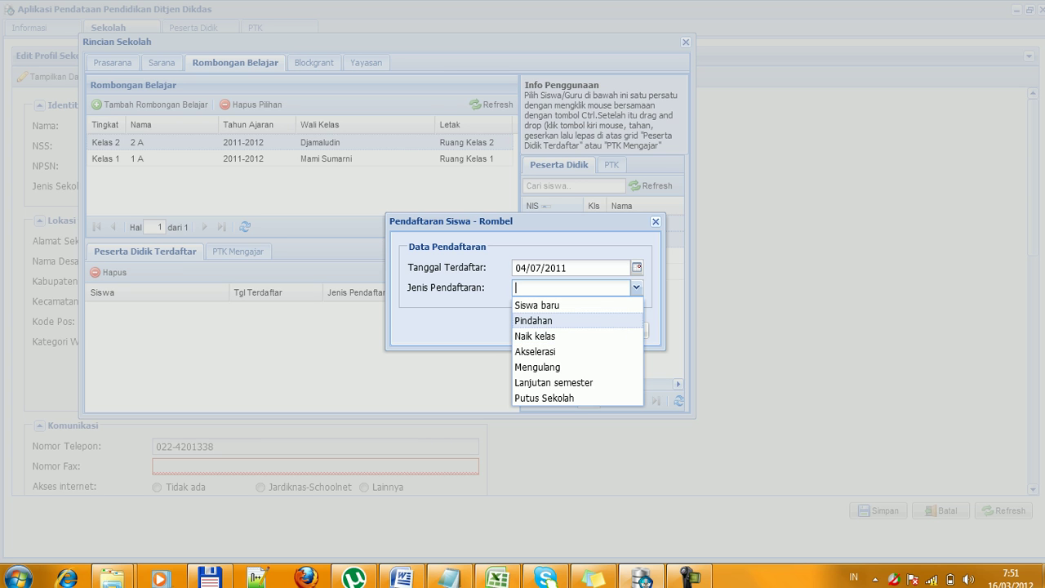
pyautogui.press('Down')
pyautogui.press('Return')
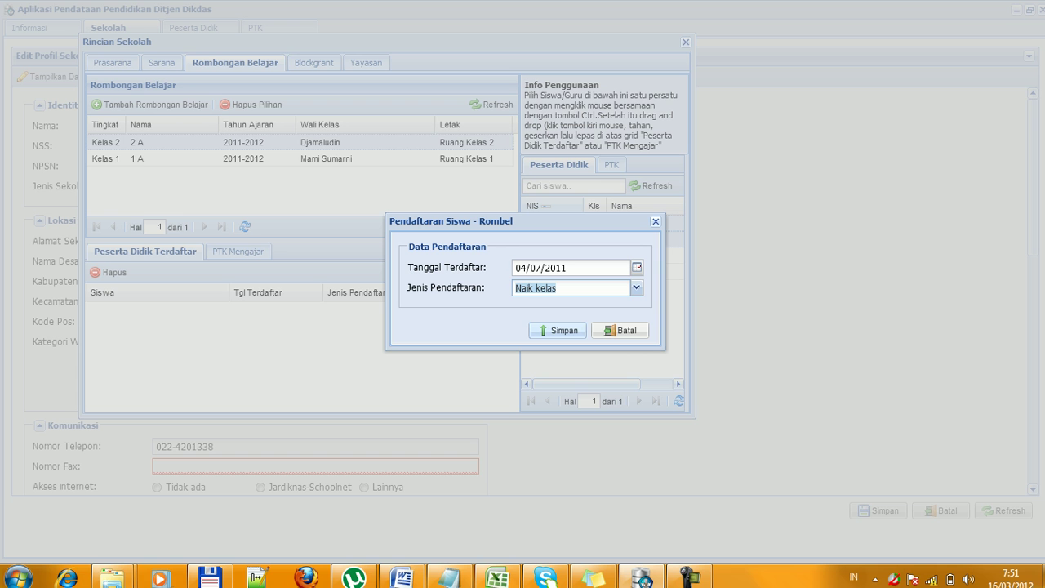
pyautogui.press('Return')
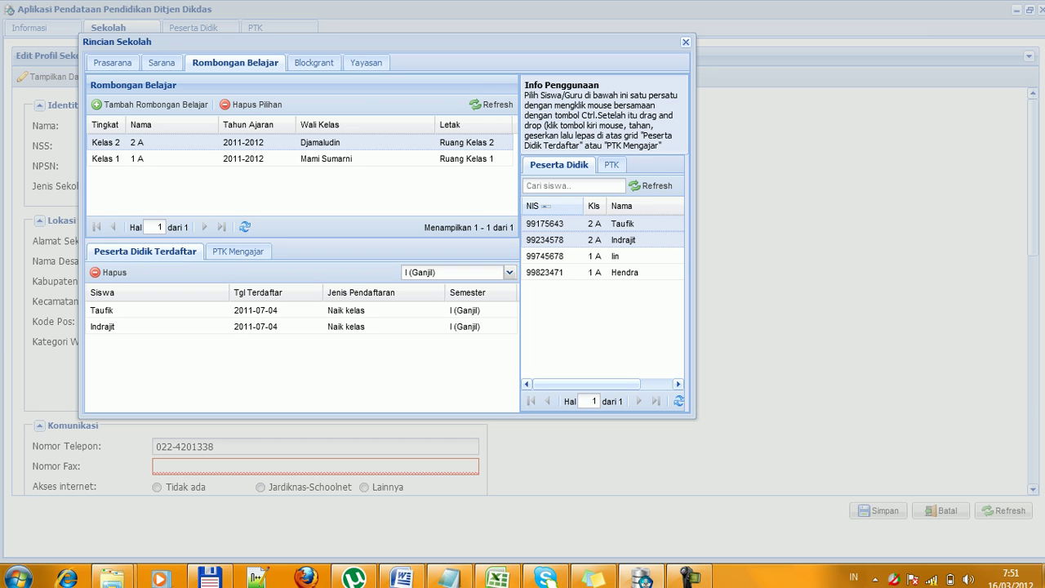
# Add the fifth teacher in the PTK list to the PTK Mengajar list of class 2 A.
pyautogui.click(237, 251)
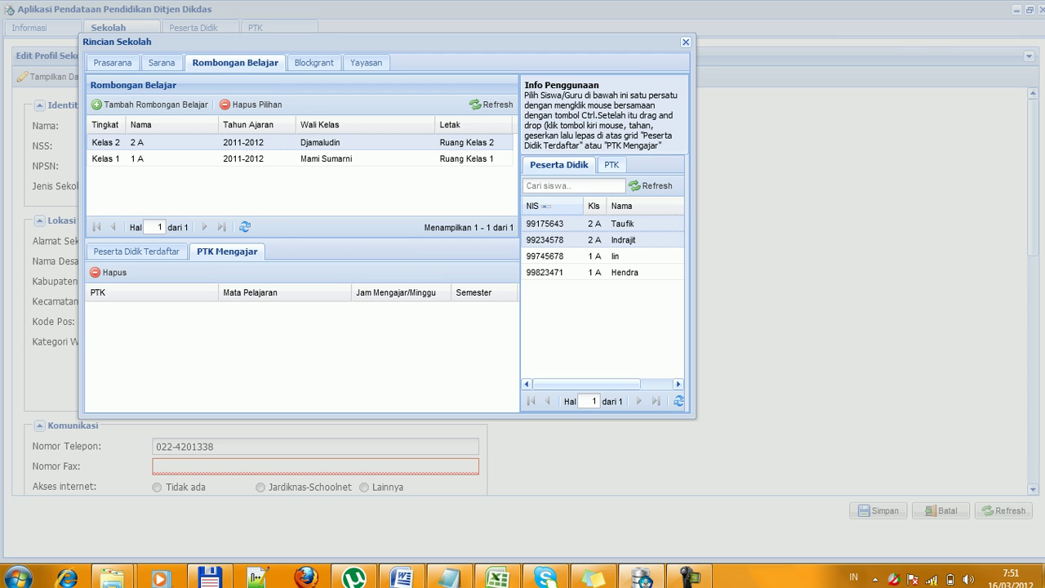
pyautogui.click(610, 164)
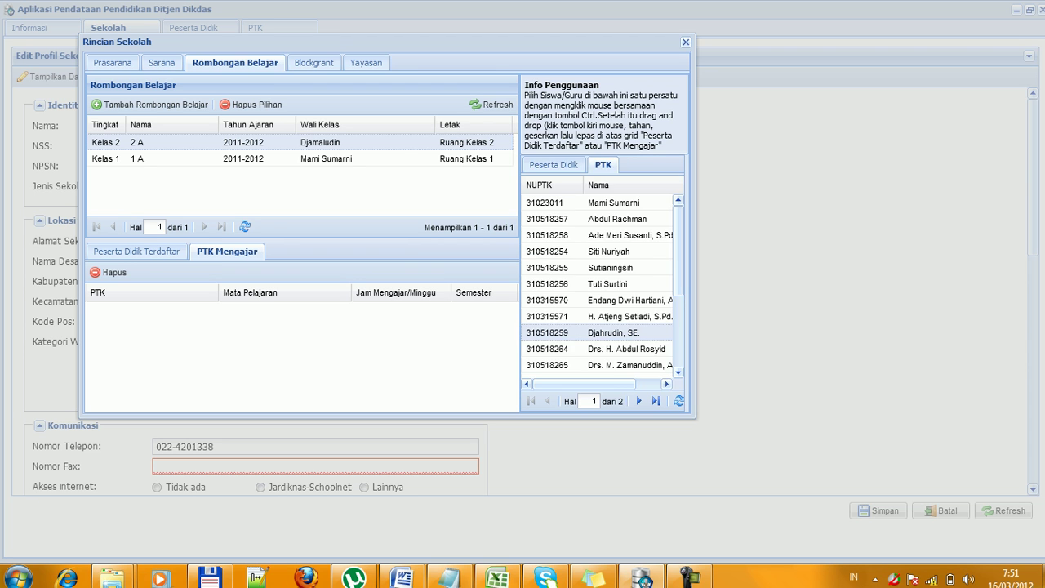
pyautogui.click(609, 251)
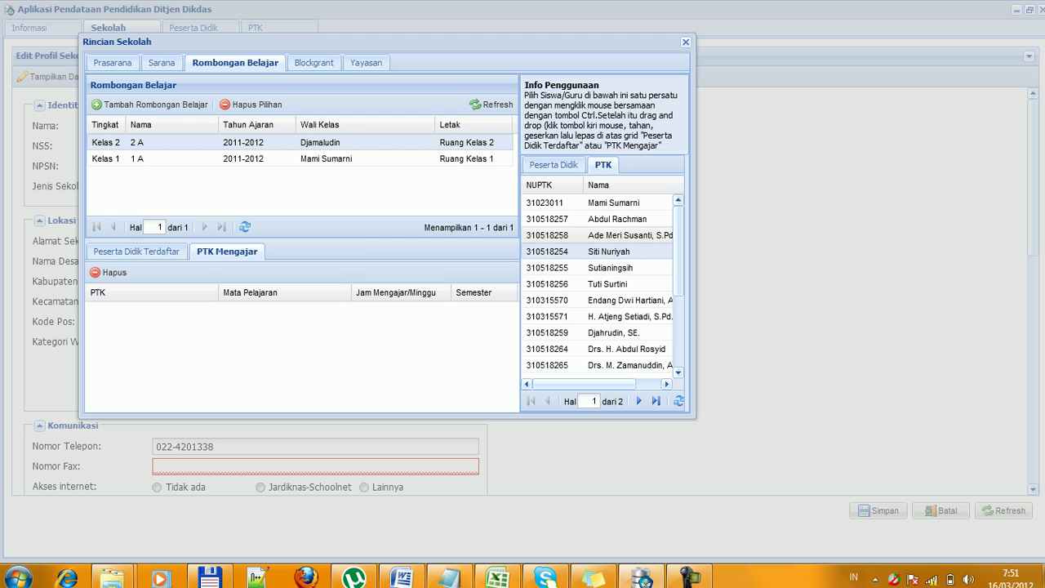
pyautogui.click(608, 267)
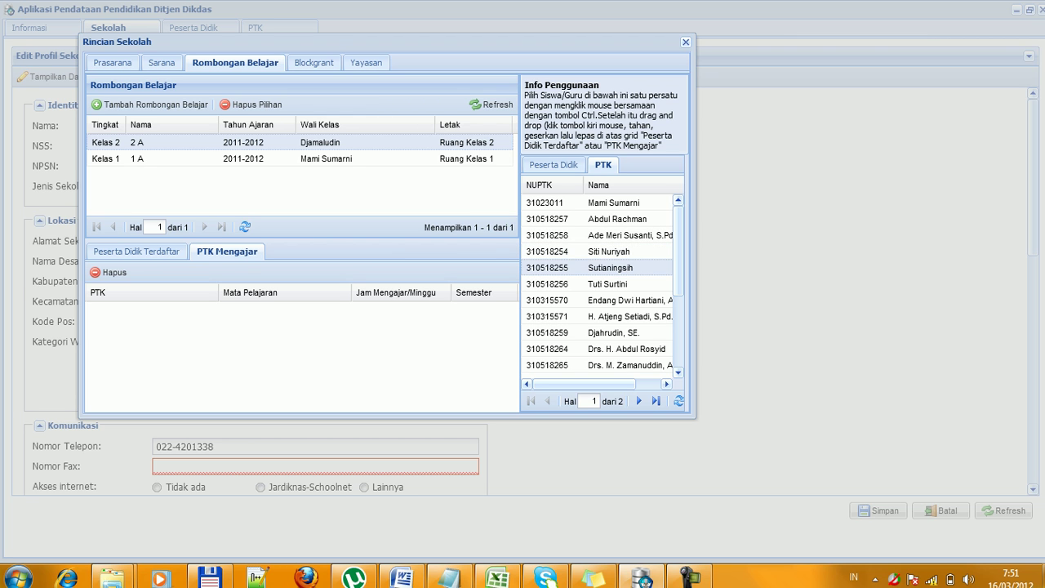
pyautogui.moveTo(609, 268); pyautogui.dragTo(364, 342)
# Set the added teacher's Mata Pelajaran to Bahasa Indonesia and Jam Mengajar/Minggu to 40.
pyautogui.doubleClick(152, 310)
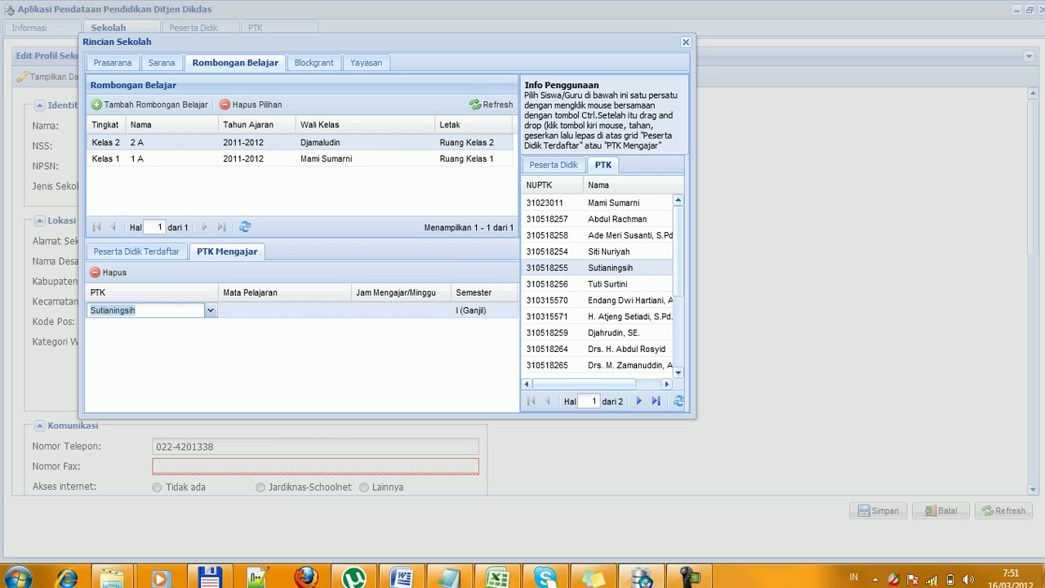
pyautogui.press('Tab')
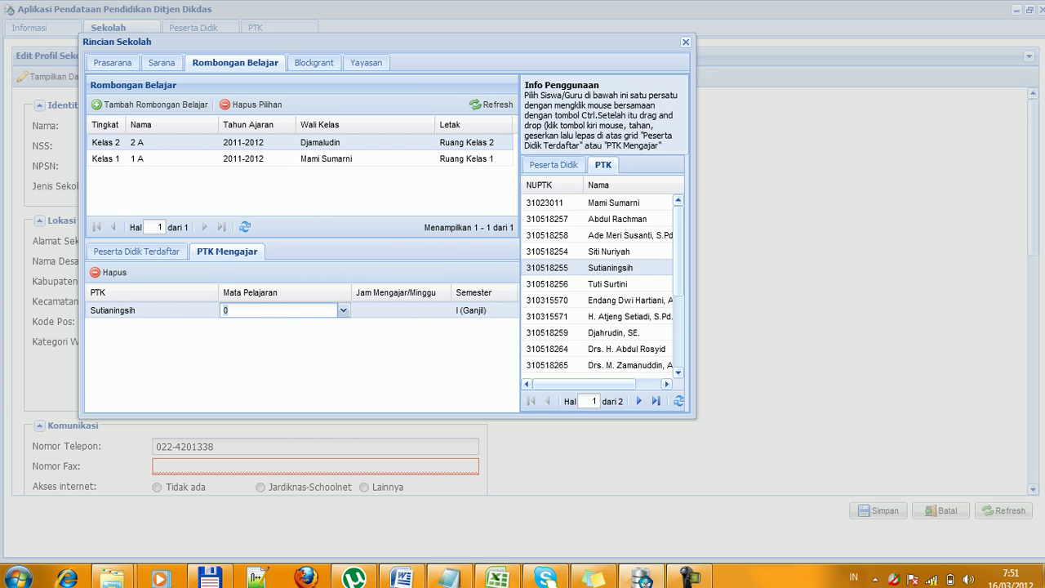
pyautogui.click(344, 310)
pyautogui.moveTo(344, 377); pyautogui.dragTo(344, 405)
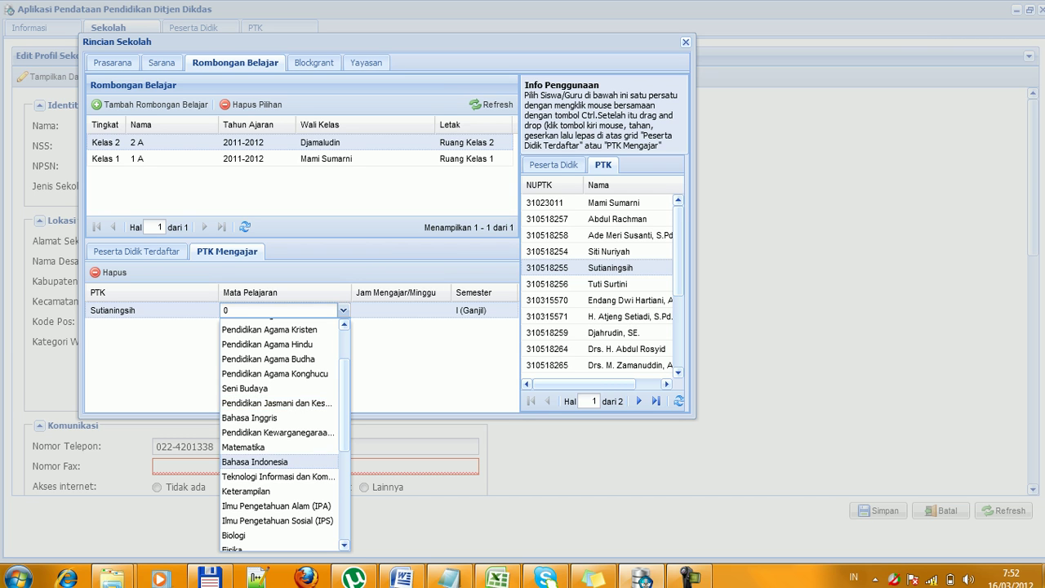
pyautogui.click(255, 461)
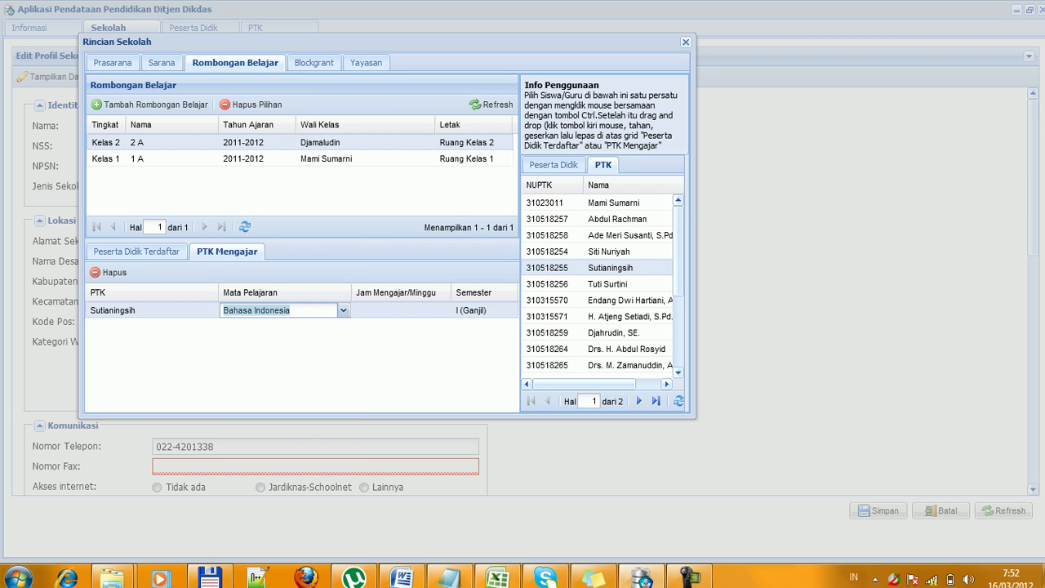
pyautogui.press('Tab')
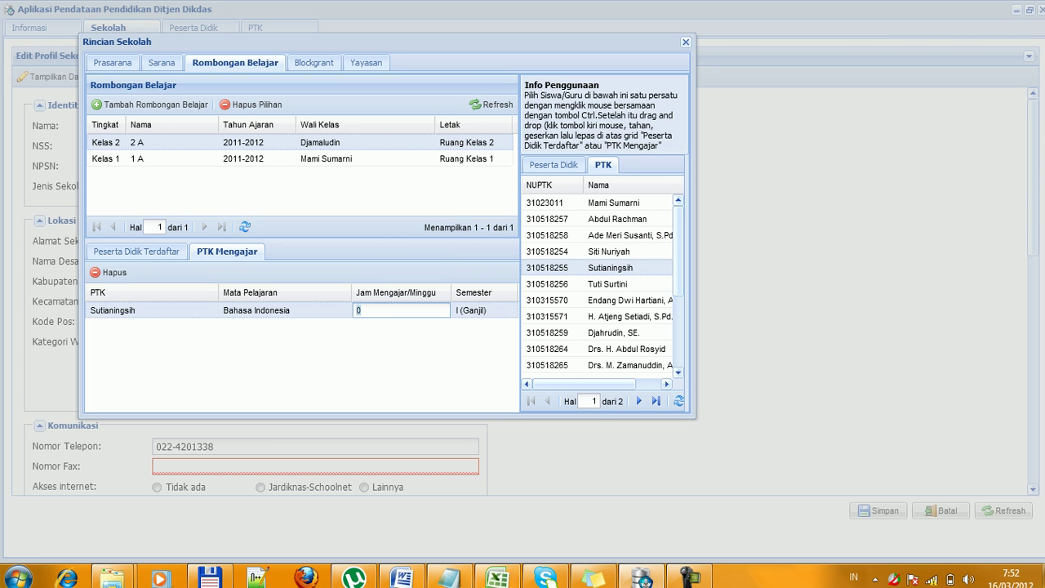
pyautogui.write('49')
pyautogui.press('BackSpace')
pyautogui.write('0')
pyautogui.press('Tab')
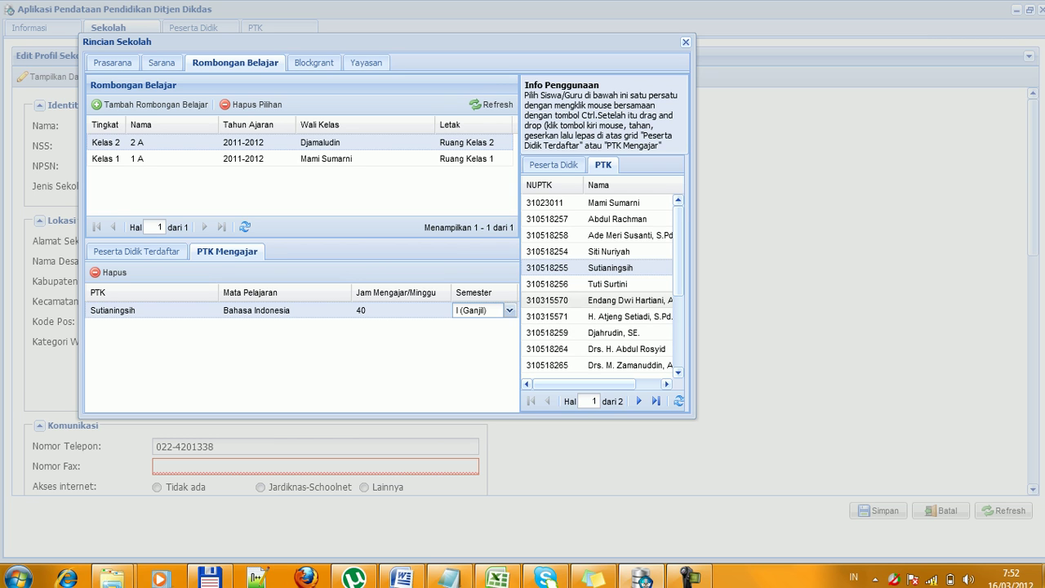
# Assign the sixth teacher in the PTK list to class 2 A for Matematika with 35 Jam Mengajar/Minggu.
pyautogui.moveTo(608, 283); pyautogui.dragTo(343, 389)
pyautogui.doubleClick(109, 325)
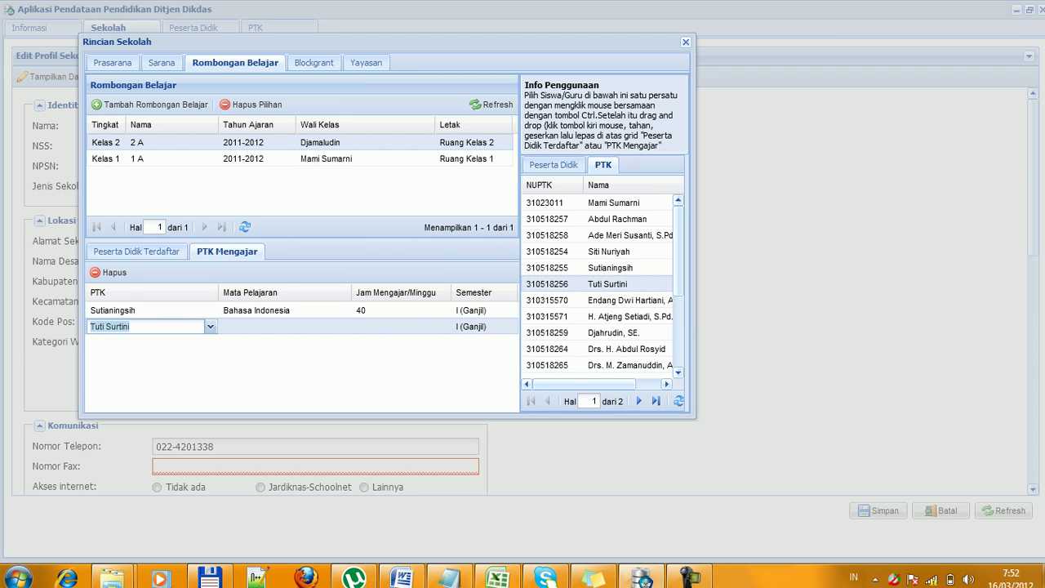
pyautogui.click(278, 326)
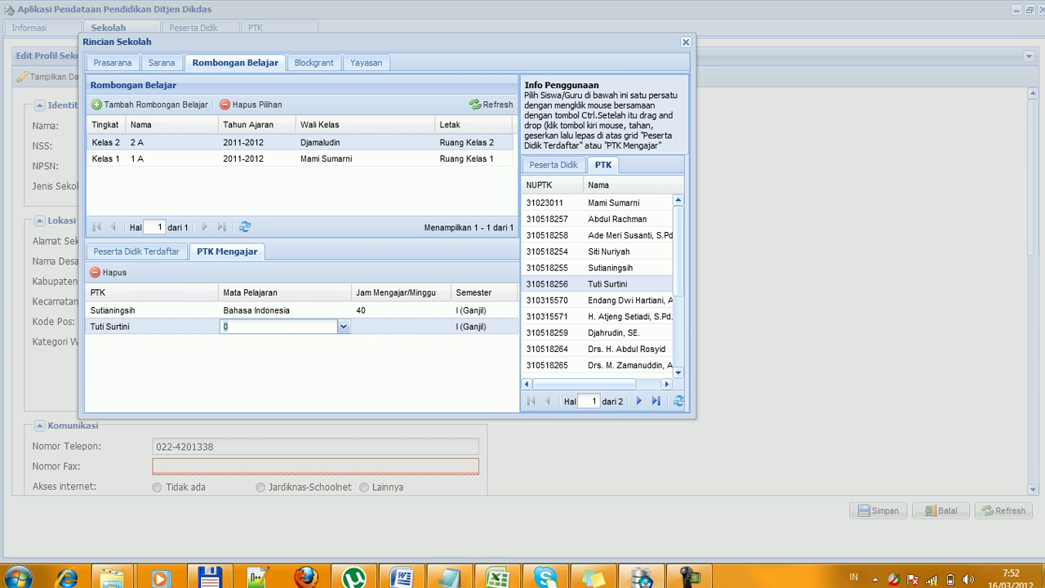
pyautogui.click(344, 327)
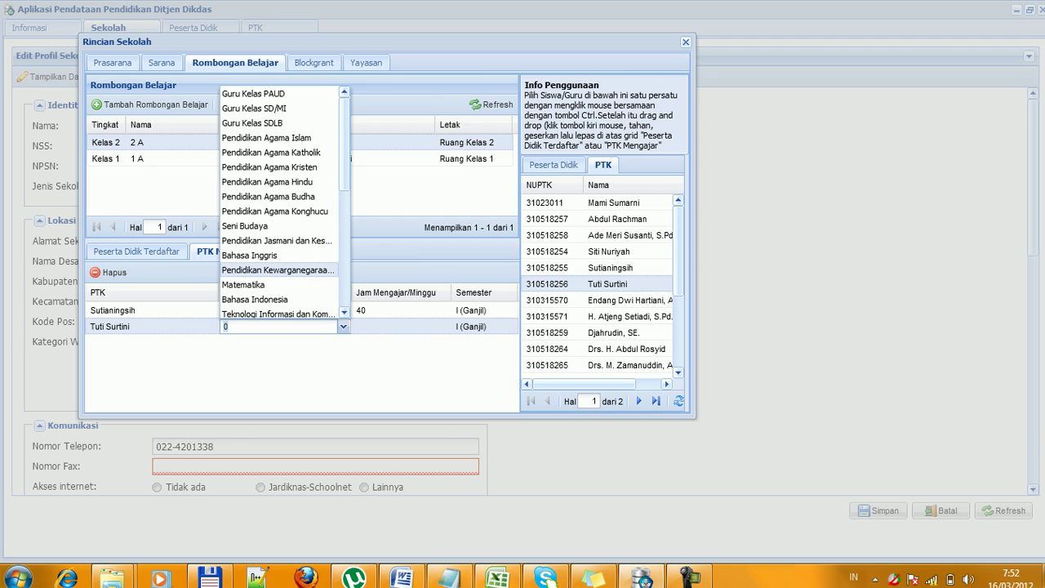
pyautogui.click(243, 284)
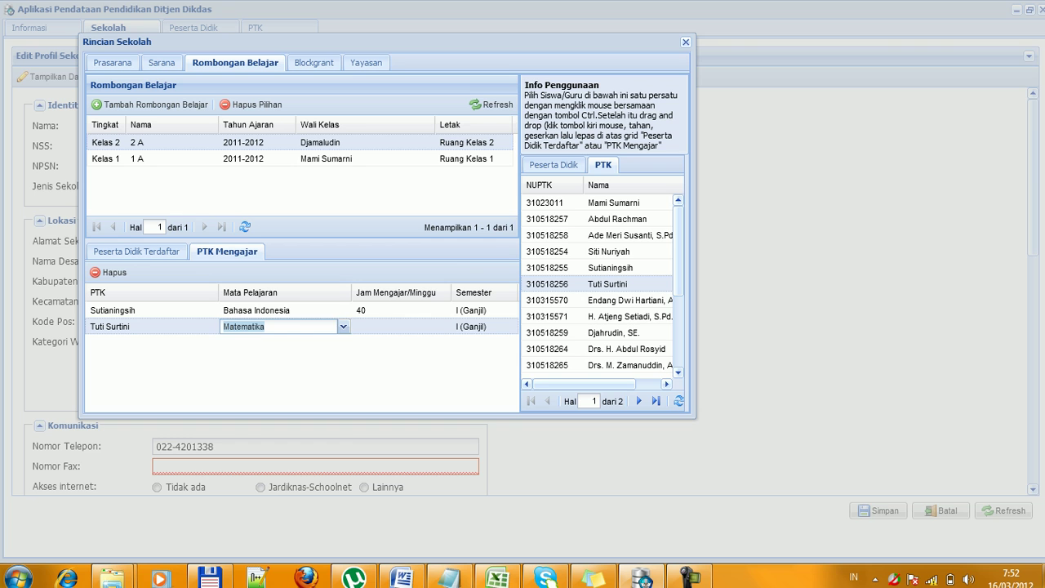
pyautogui.press('Tab')
pyautogui.write('35')
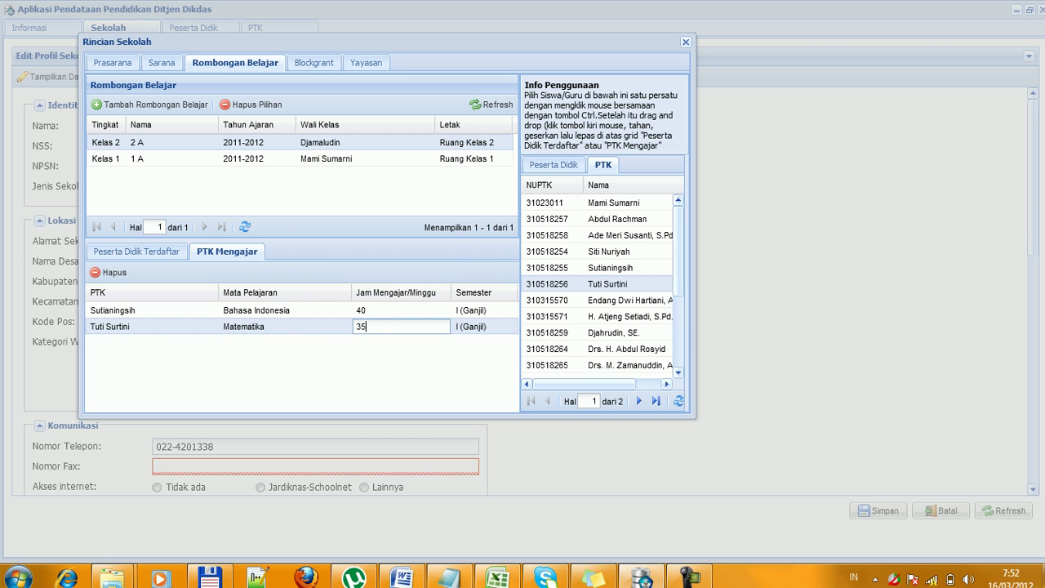
pyautogui.press('Tab')
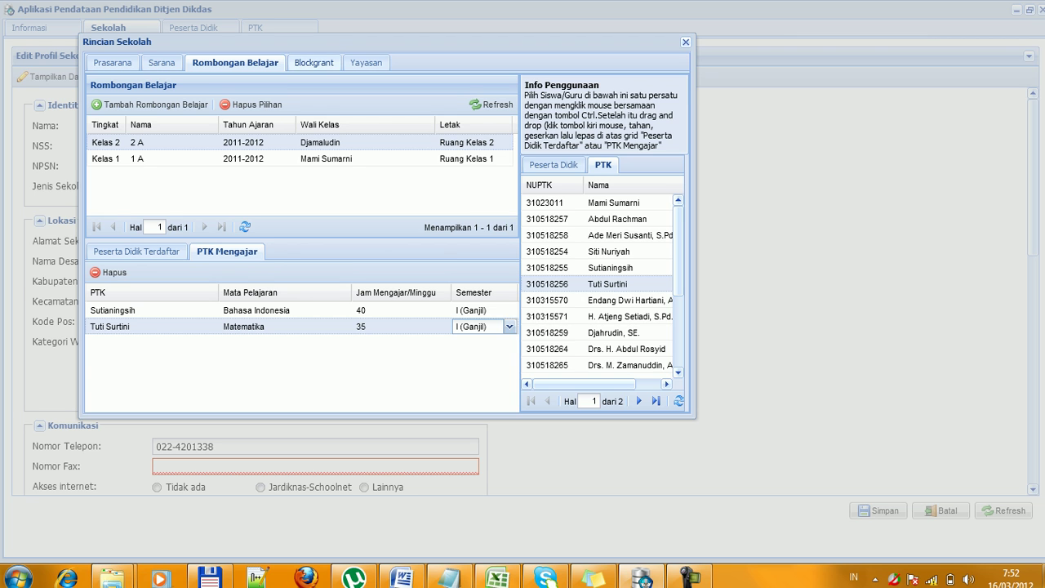
# Add a Blockgrant record named BOS with Tahun 2011.
pyautogui.click(314, 62)
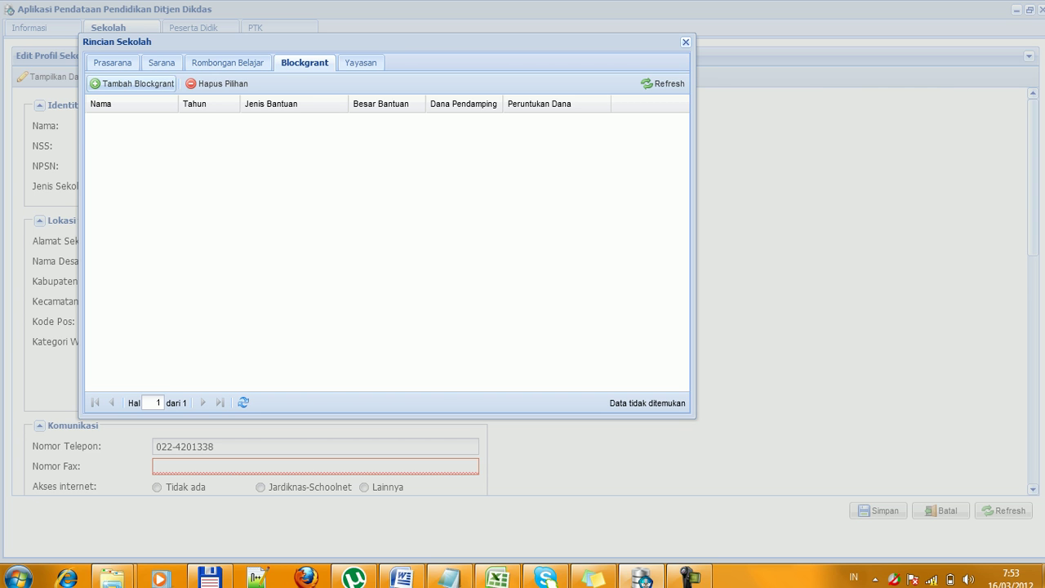
pyautogui.click(133, 84)
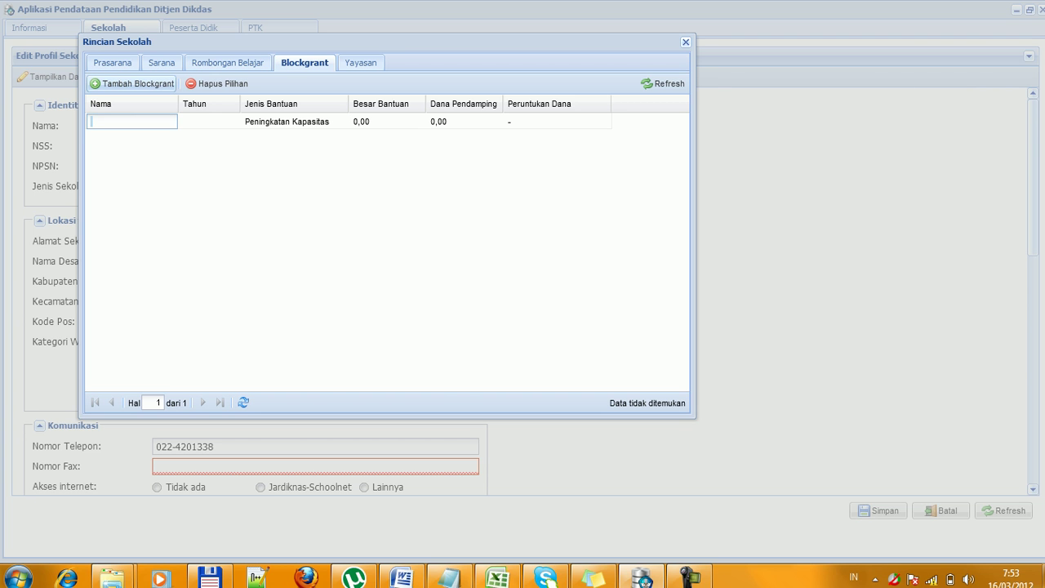
pyautogui.write('BOS')
pyautogui.press('Tab')
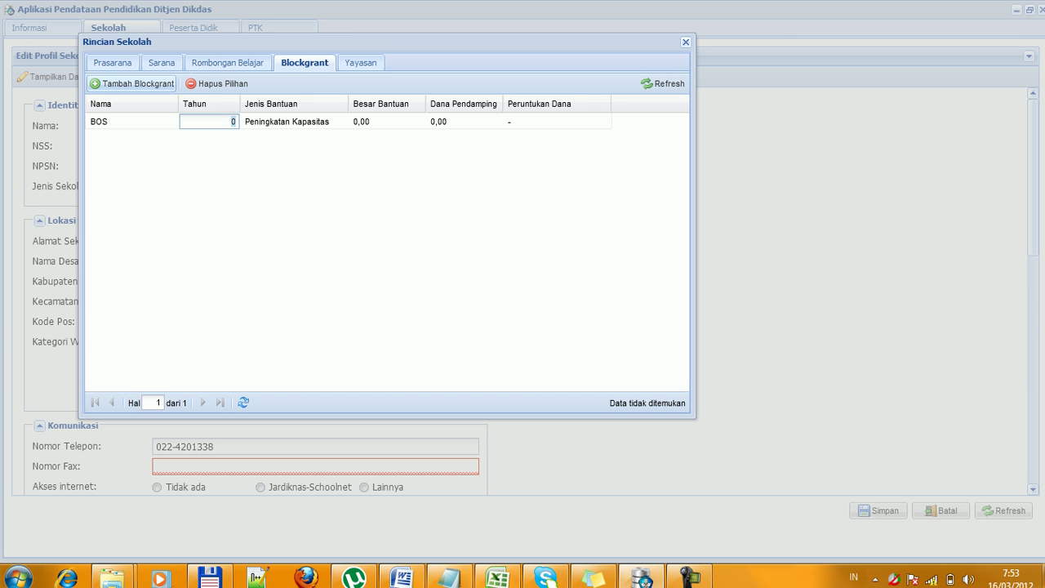
pyautogui.write('2011')
pyautogui.press('Tab')
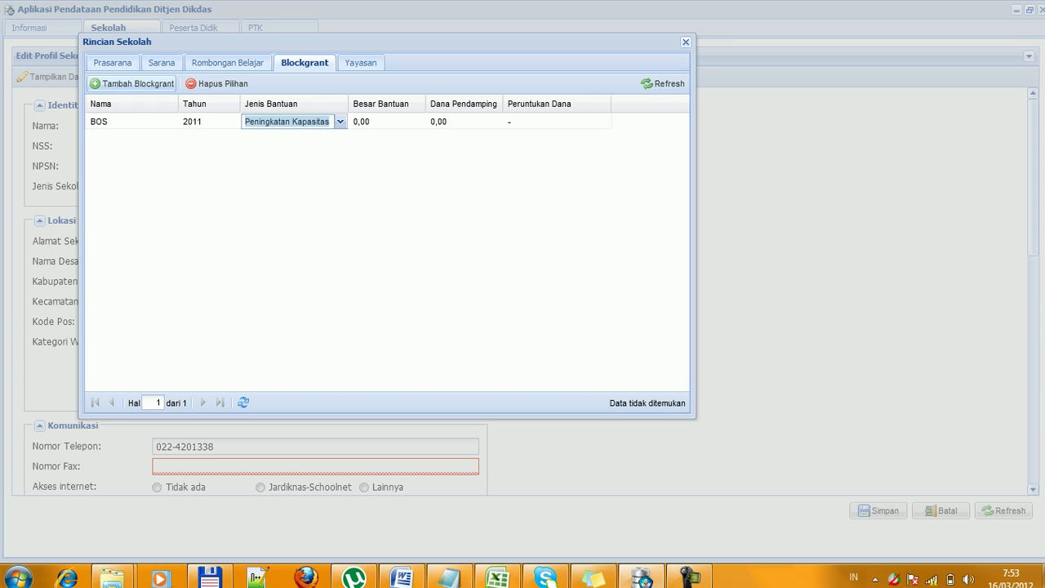
# Go through the Jenis Bantuan options of the BOS grant and choose Peningkatan Kapasitas.
pyautogui.press('Down')
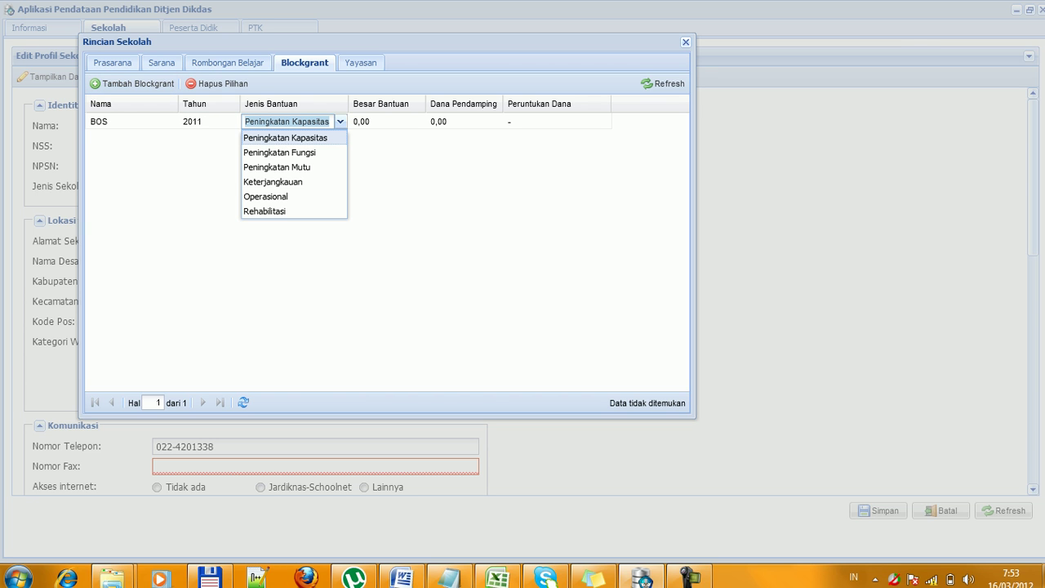
pyautogui.press('Down')
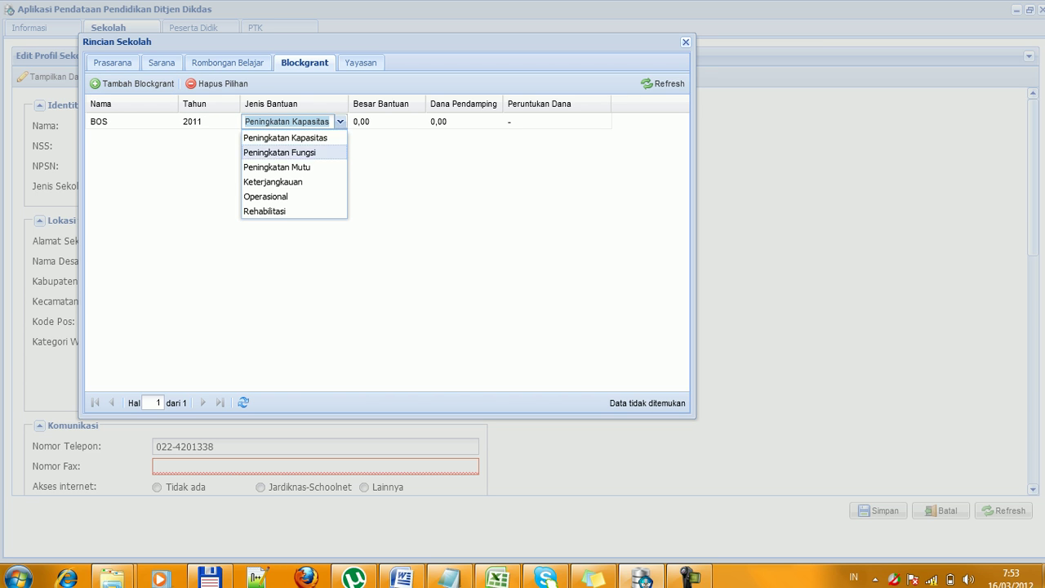
pyautogui.press('Down')
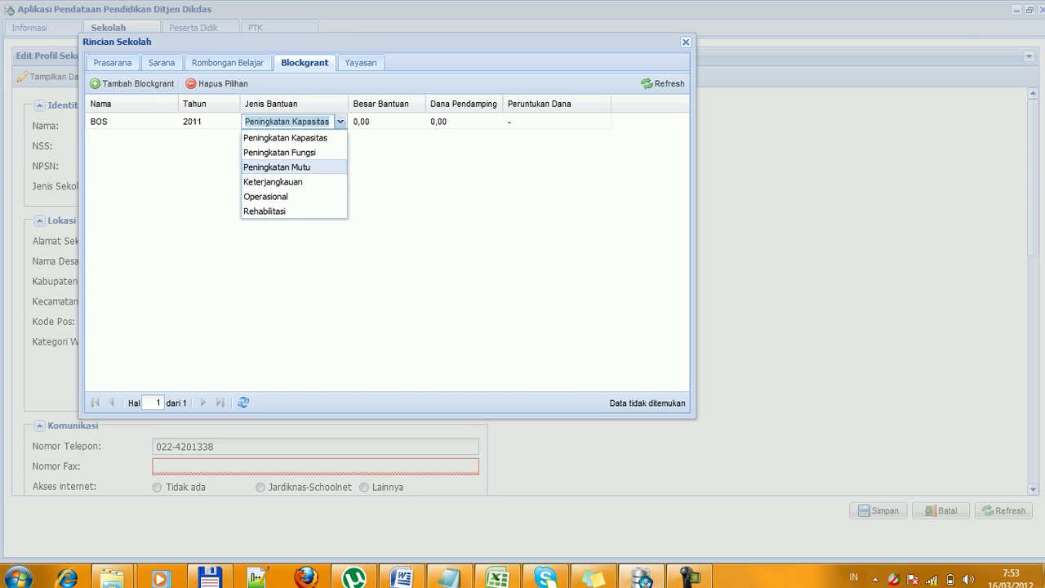
pyautogui.press('Down')
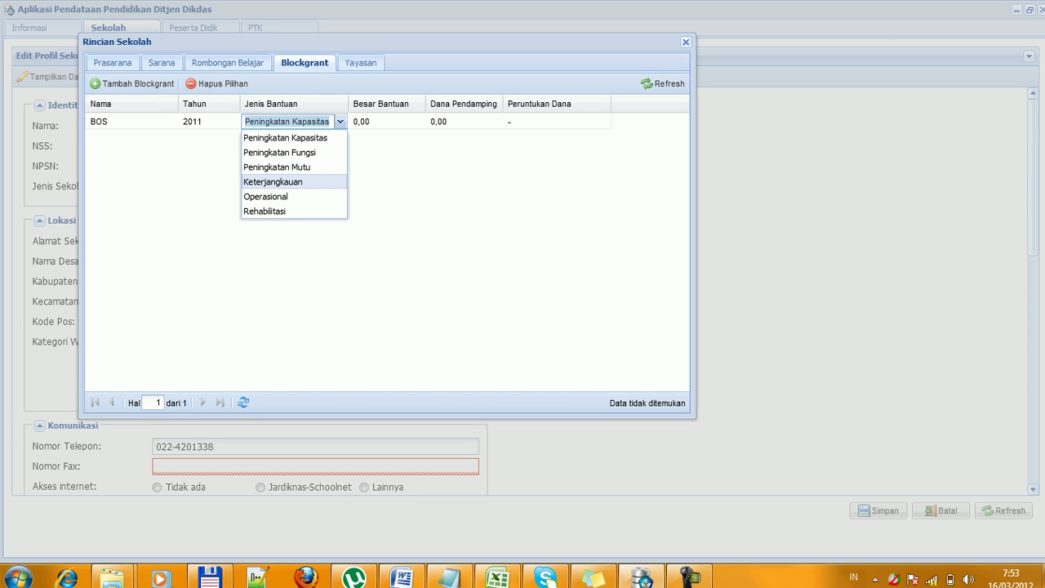
pyautogui.press('Down')
pyautogui.press('Down')
pyautogui.press('Up')
pyautogui.press('Up')
pyautogui.press('Up')
pyautogui.press('Up')
pyautogui.press('Up')
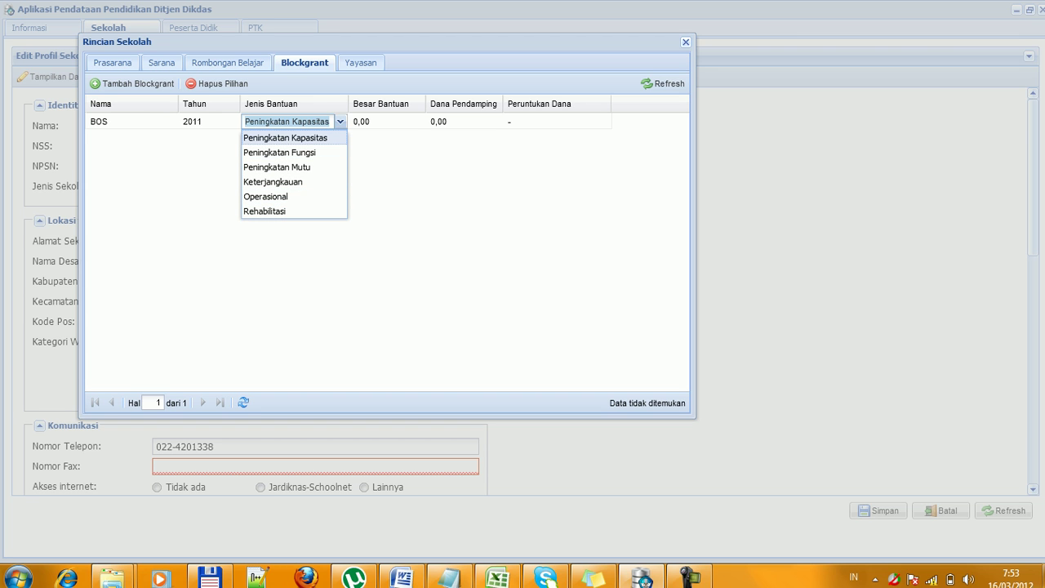
pyautogui.press('Return')
pyautogui.press('Tab')
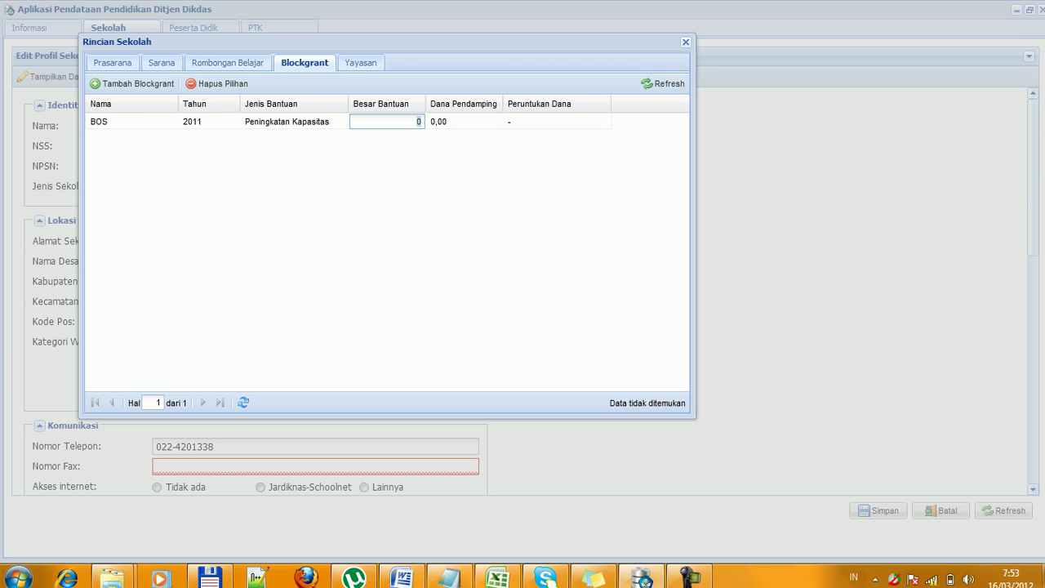
# Set the BOS grant's Besar Bantuan to 50.000.000,00 and its Peruntukan Dana to Pemugaran bangunan.
pyautogui.write('50.0')
pyautogui.write('00.')
pyautogui.write('000,00')
pyautogui.press('Tab')
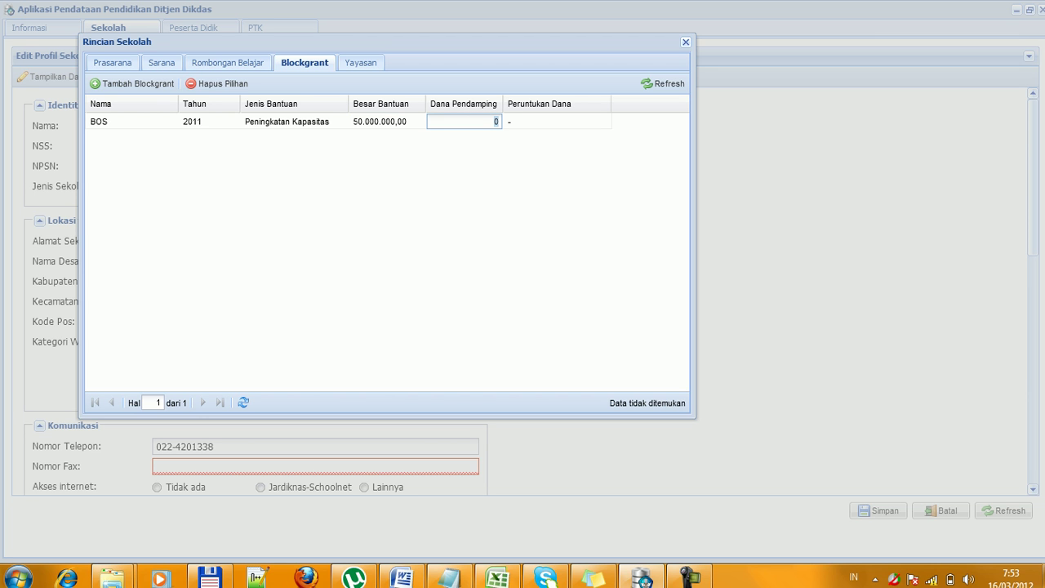
pyautogui.press('Tab')
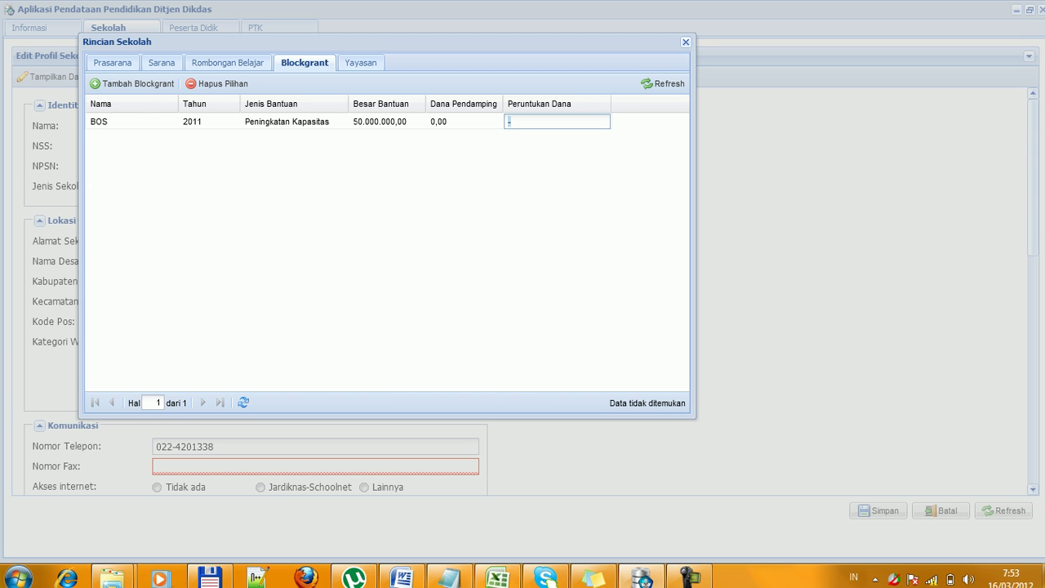
pyautogui.write('Pemugaran bangunan')
pyautogui.press('Return')
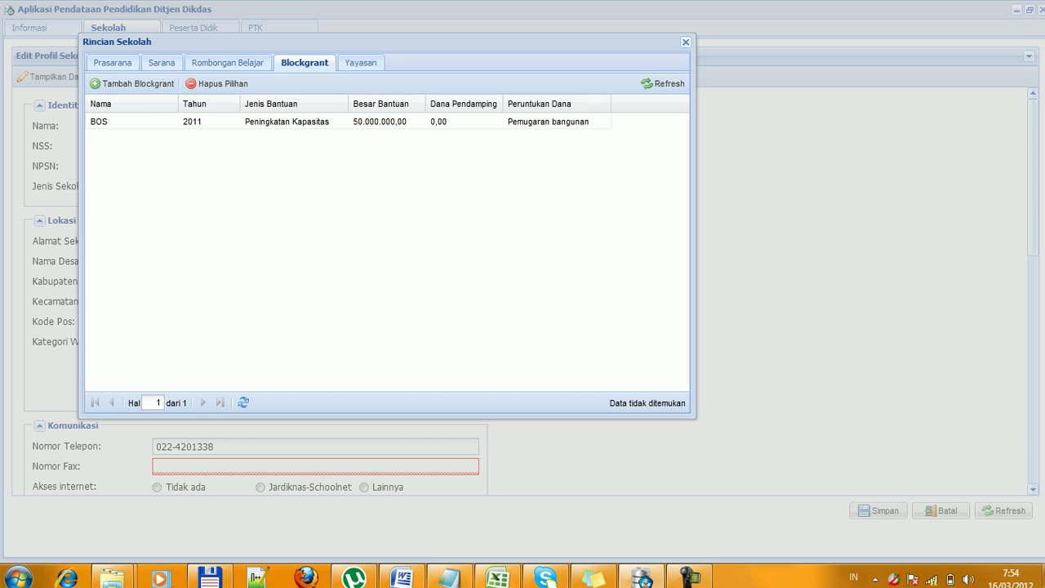
# Add a Yayasan record, leave its other fields empty and set Kel.Yayasan to Aisyiah.
pyautogui.click(360, 63)
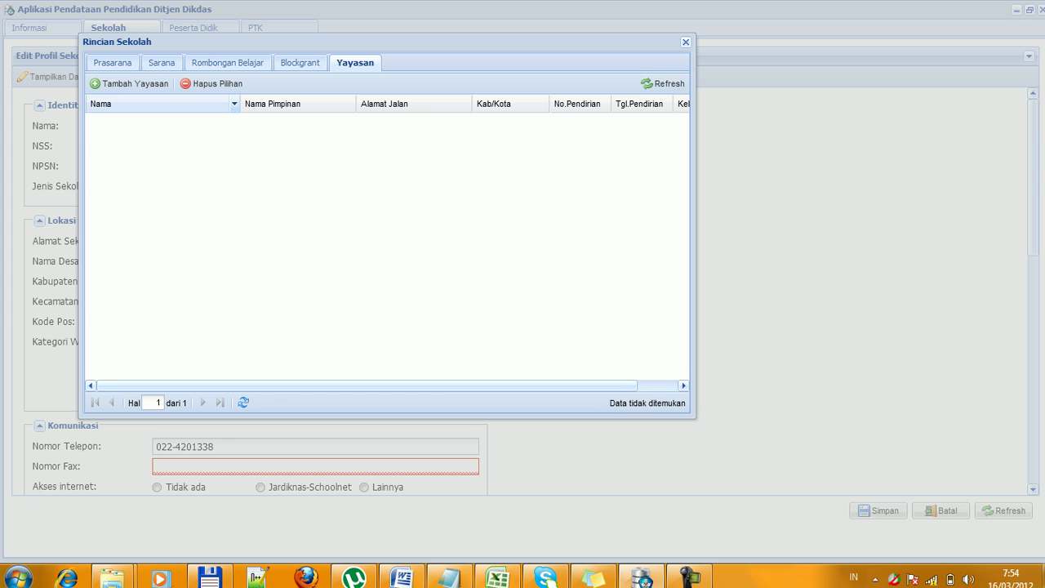
pyautogui.click(129, 84)
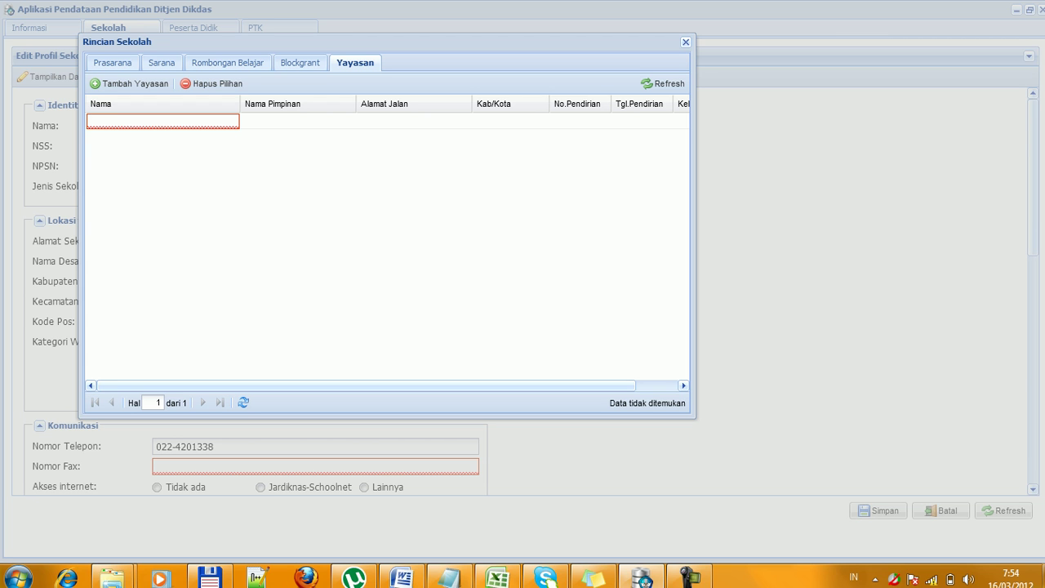
pyautogui.click(298, 121)
pyautogui.click(414, 121)
pyautogui.click(504, 121)
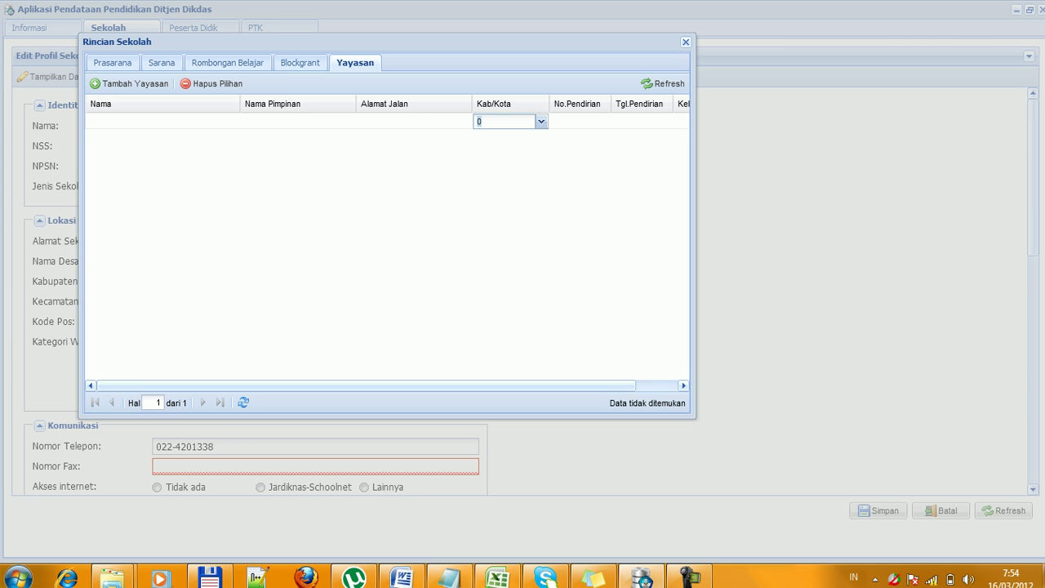
pyautogui.click(540, 121)
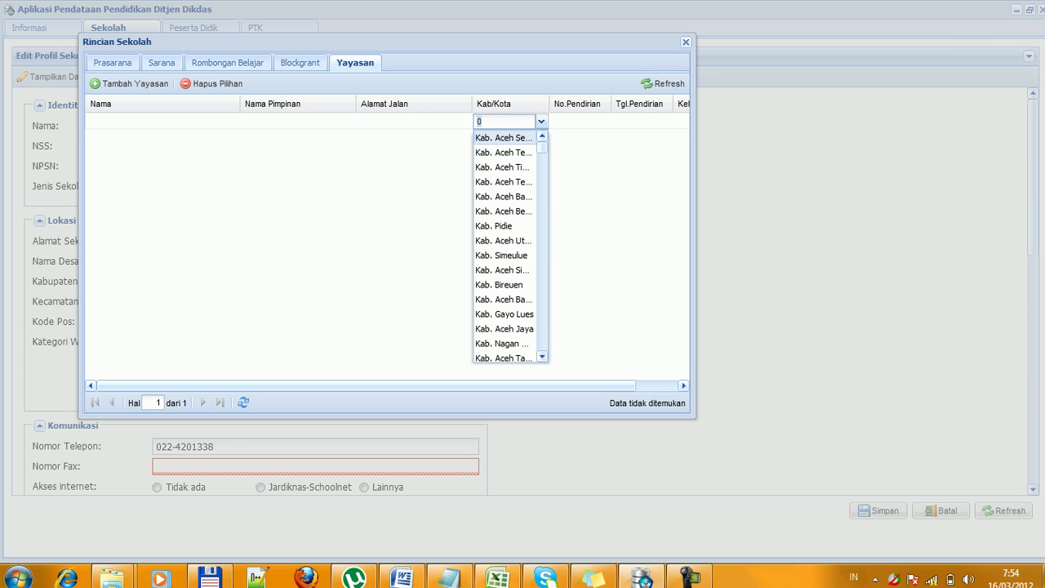
pyautogui.click(580, 121)
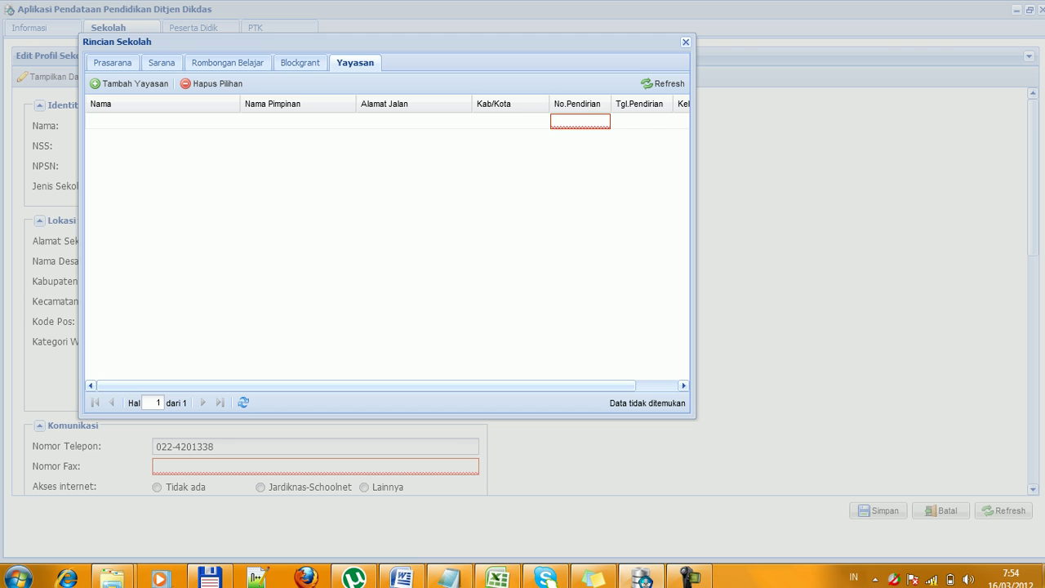
pyautogui.click(636, 121)
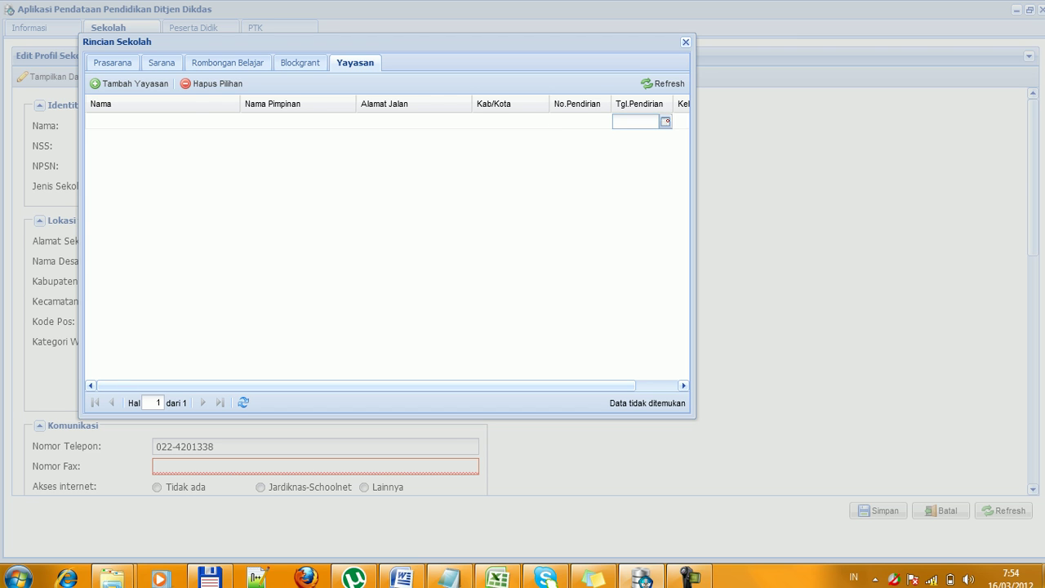
pyautogui.click(681, 121)
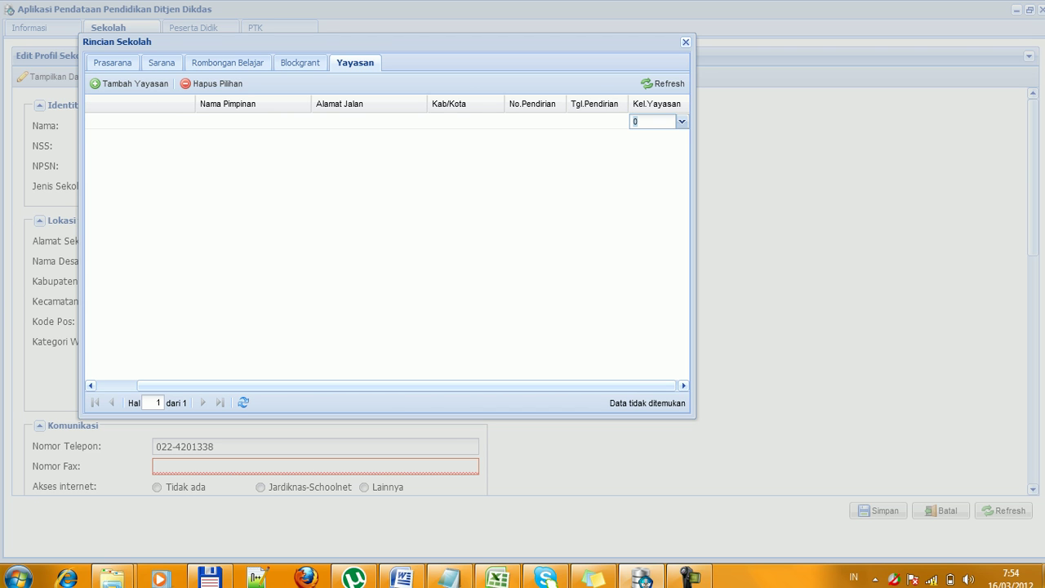
pyautogui.click(681, 120)
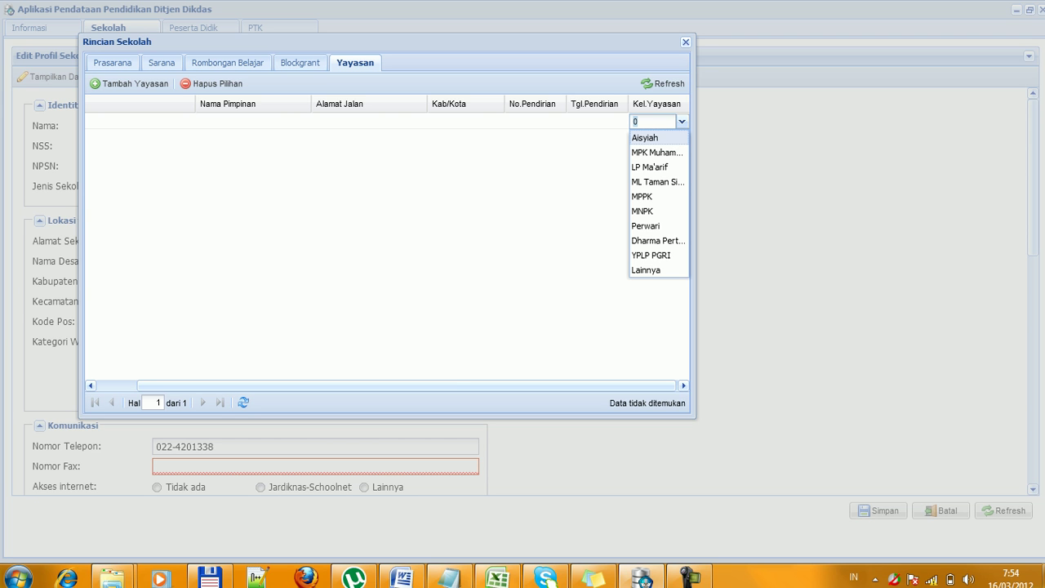
pyautogui.press('Return')
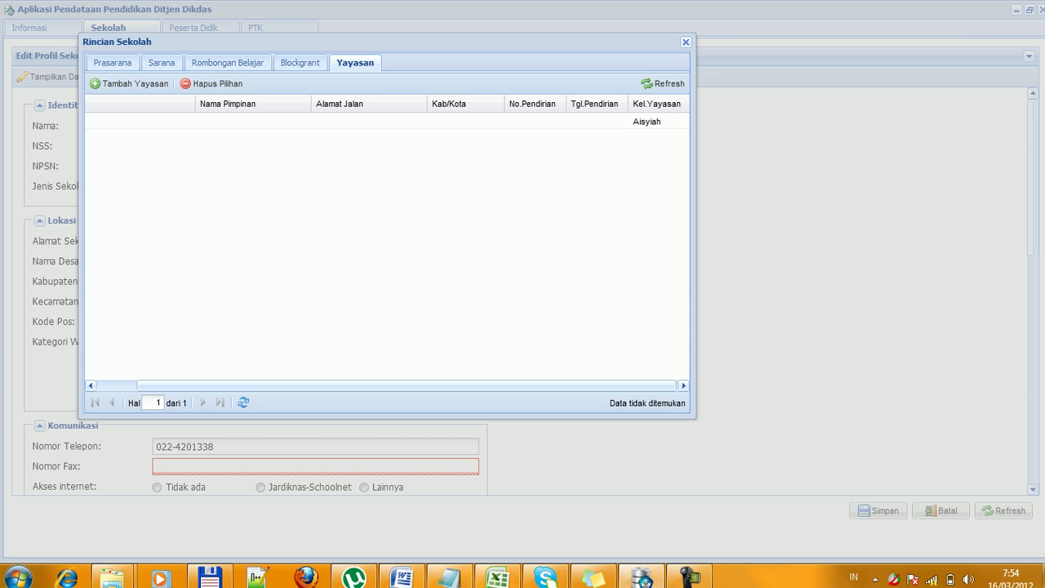